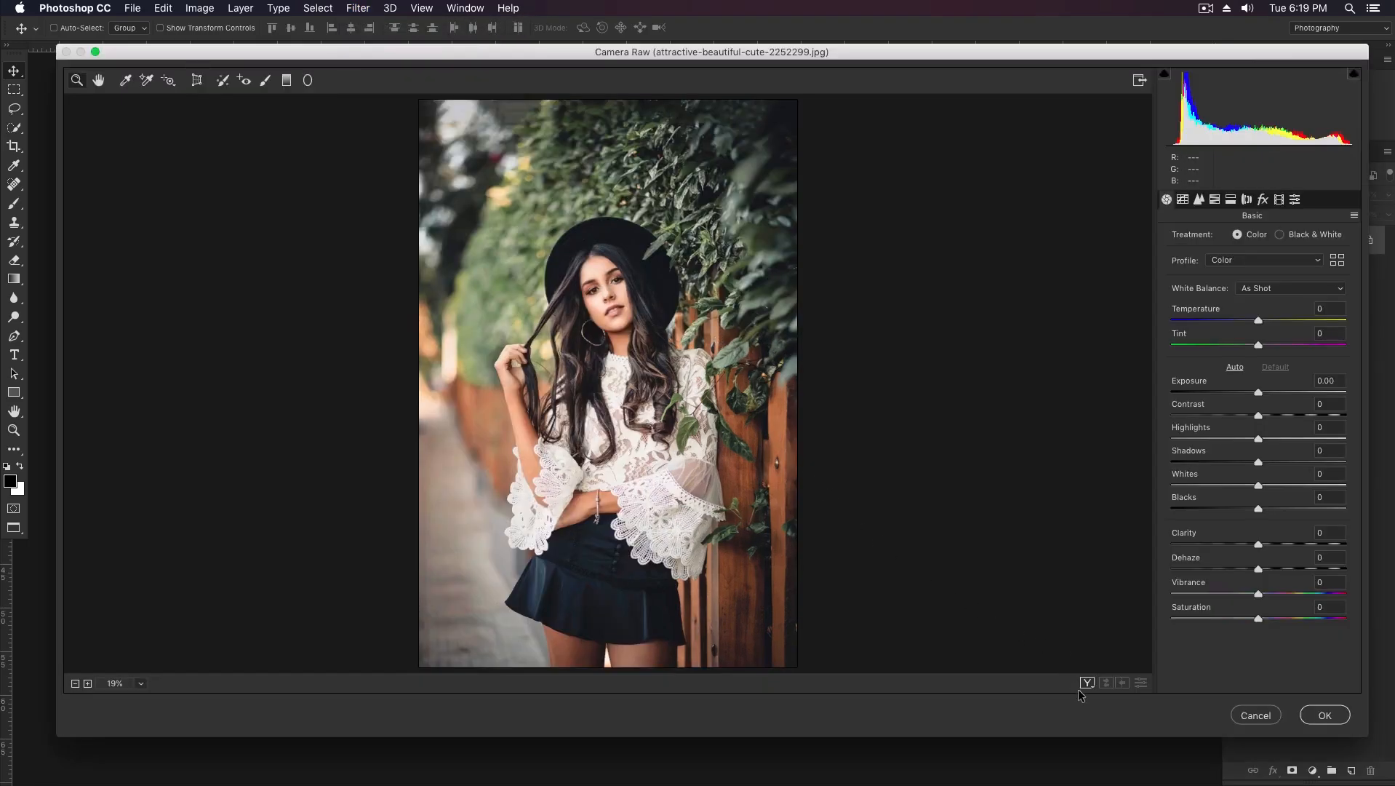
Compare before and after side by side, and set Temperature -8, Tint +25, Highlights -46, Shadows -20, Blacks -23 and Clarity +8.
{"action": "left_click", "coordinate": [1088, 683]}
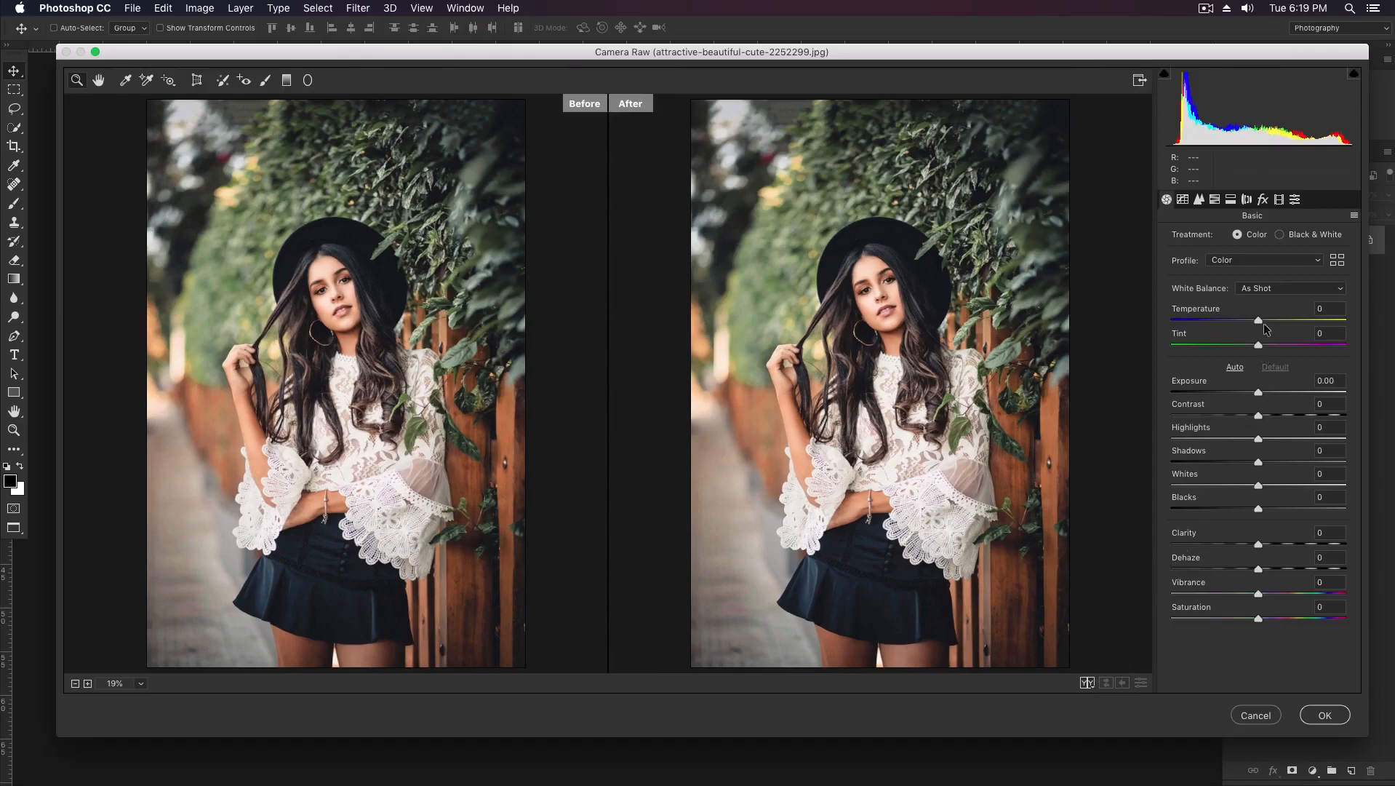
{"action": "left_click_drag", "start_coordinate": [1259, 319], "coordinate": [1279, 343]}
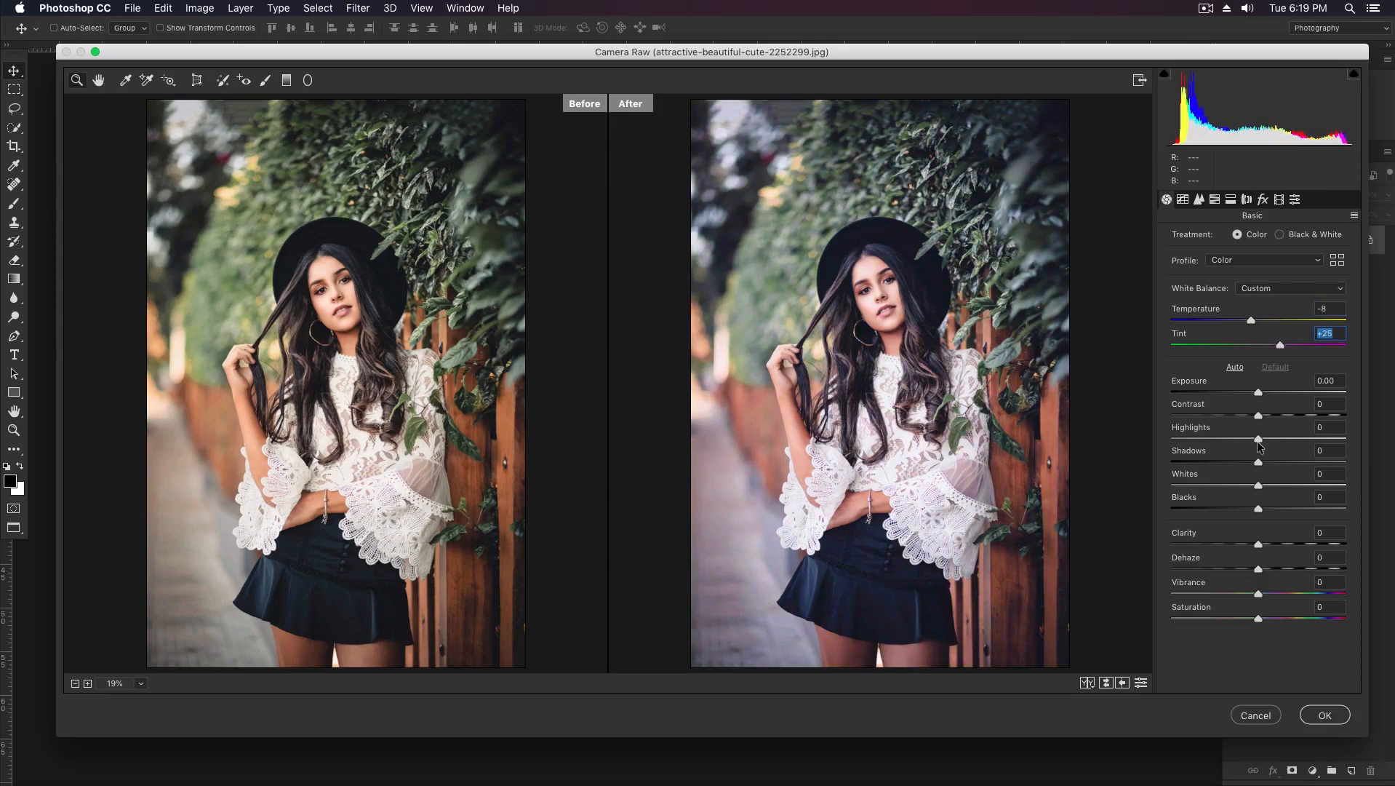
{"action": "left_click_drag", "start_coordinate": [1258, 439], "coordinate": [1266, 545]}
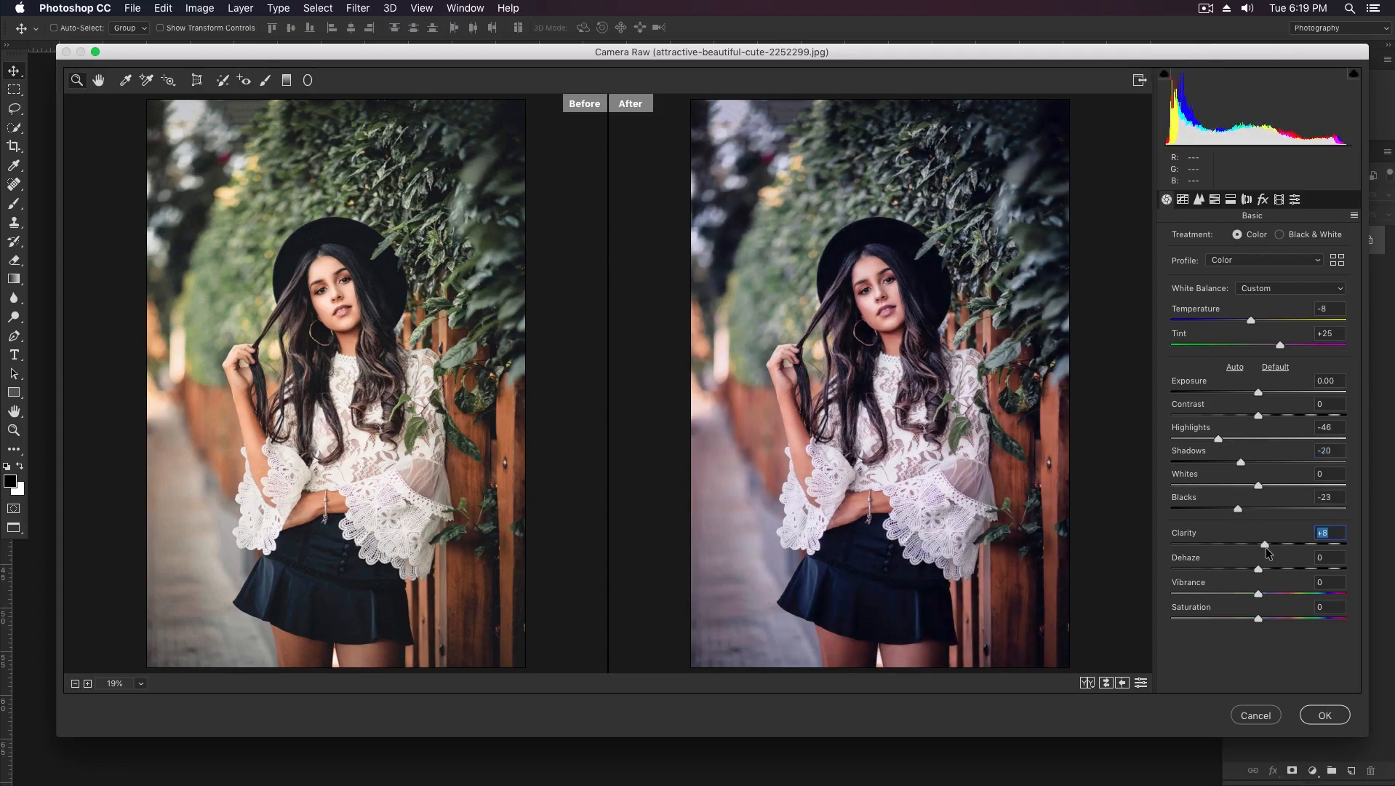
In the calibration settings, set Blue Primary Hue to -43 and Saturation to +3, and the Shadows Tint to +73.
{"action": "left_click", "coordinate": [1279, 199]}
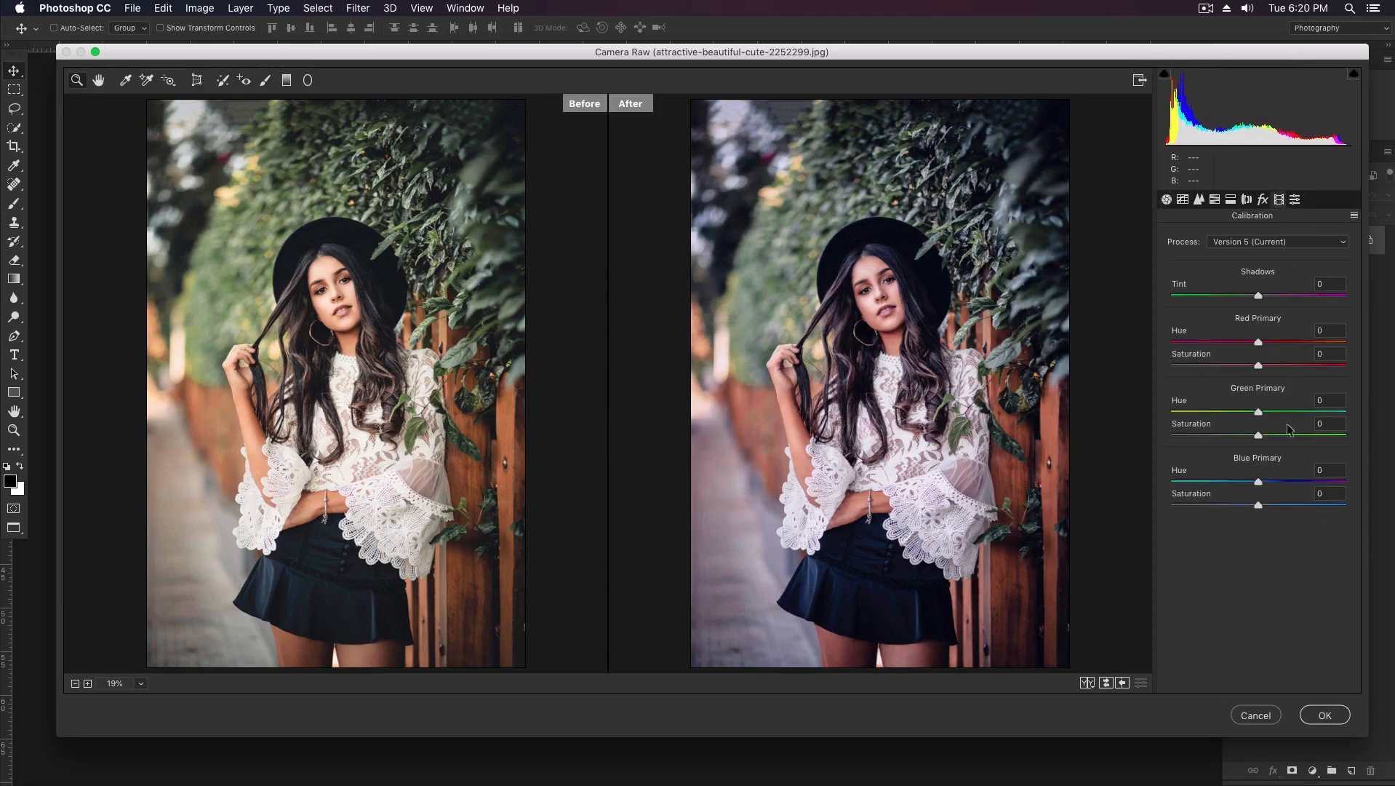
{"action": "left_click_drag", "start_coordinate": [1259, 480], "coordinate": [1222, 481]}
{"action": "left_click", "coordinate": [1263, 501]}
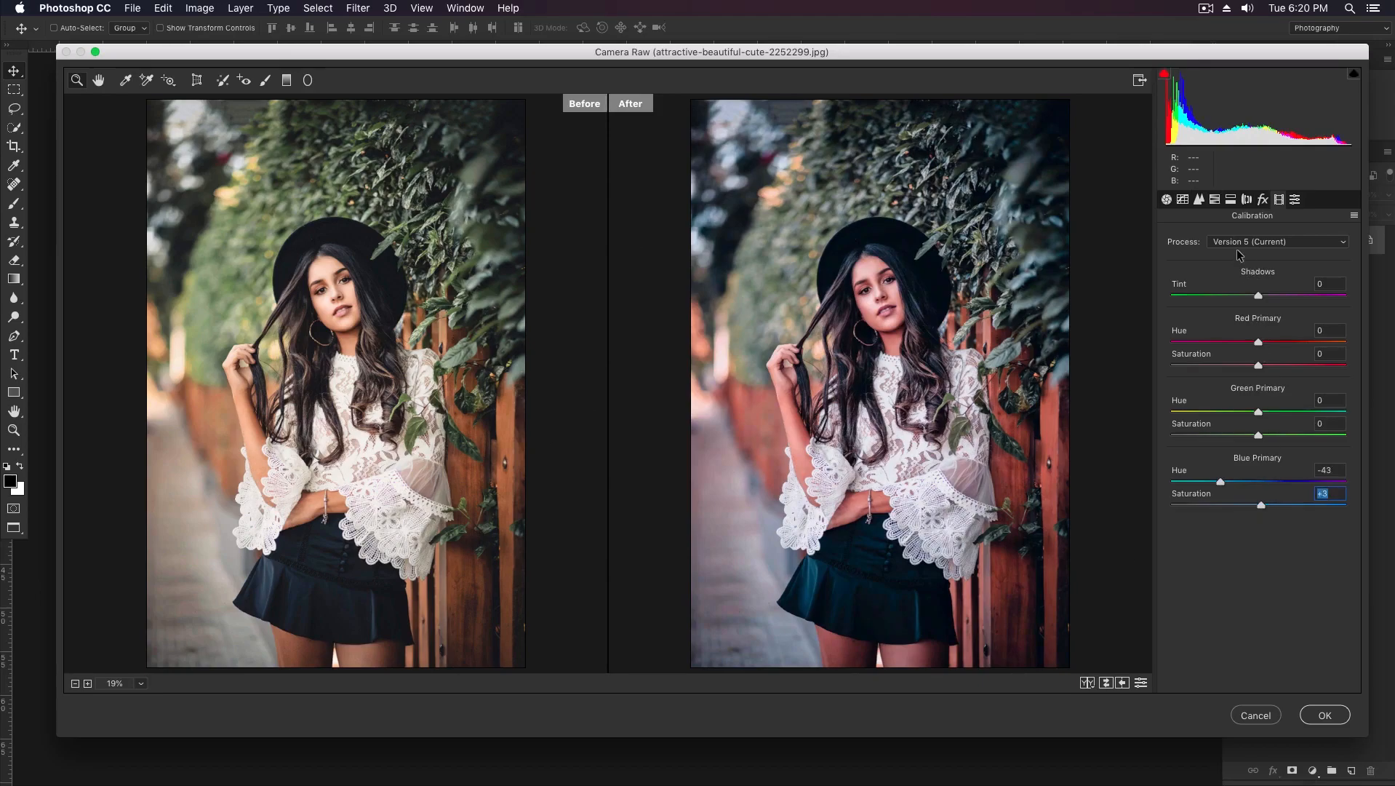
{"action": "left_click_drag", "start_coordinate": [1258, 296], "coordinate": [1321, 297]}
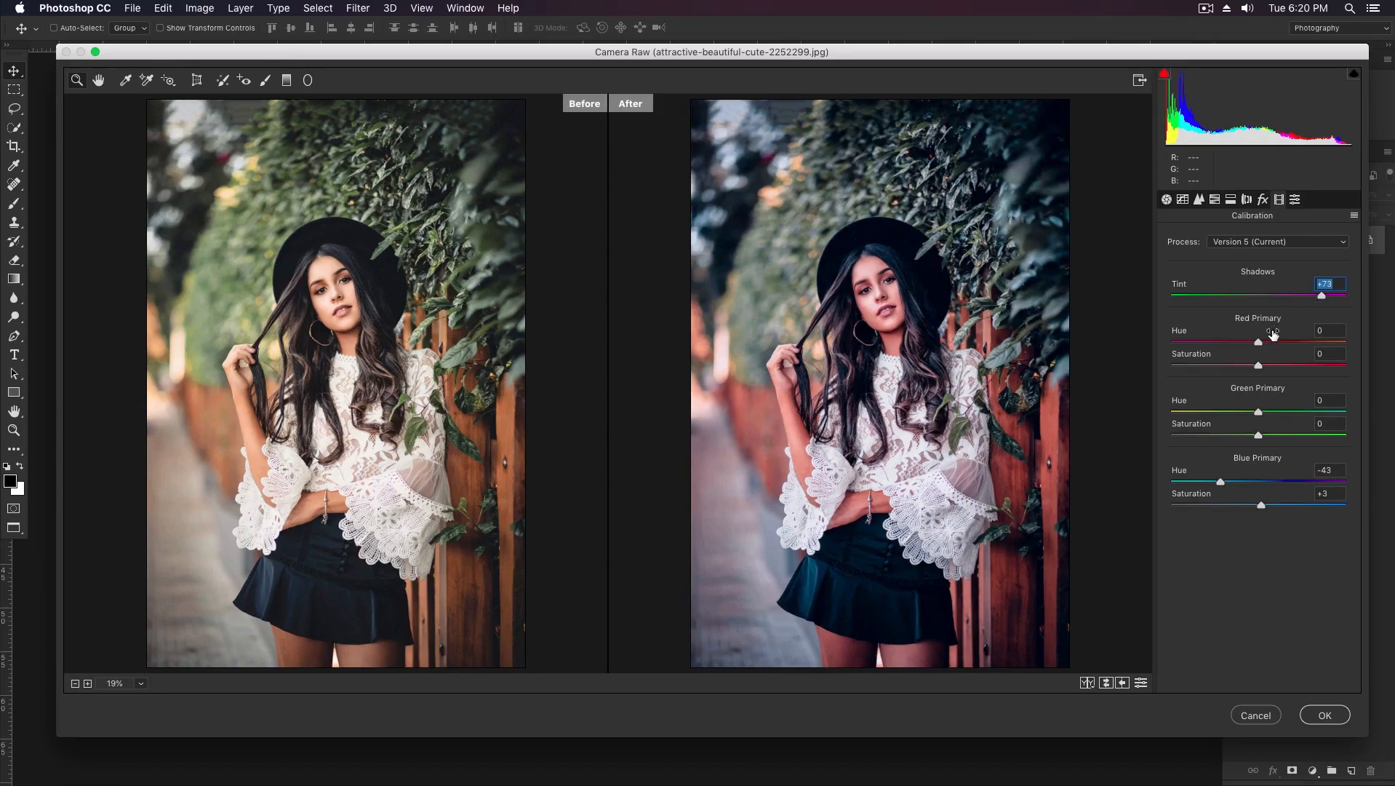
In the HSL adjustments, set the Oranges hue to -42 and the Yellows hue to -90, and lower the Reds saturation.
{"action": "left_click", "coordinate": [1215, 199]}
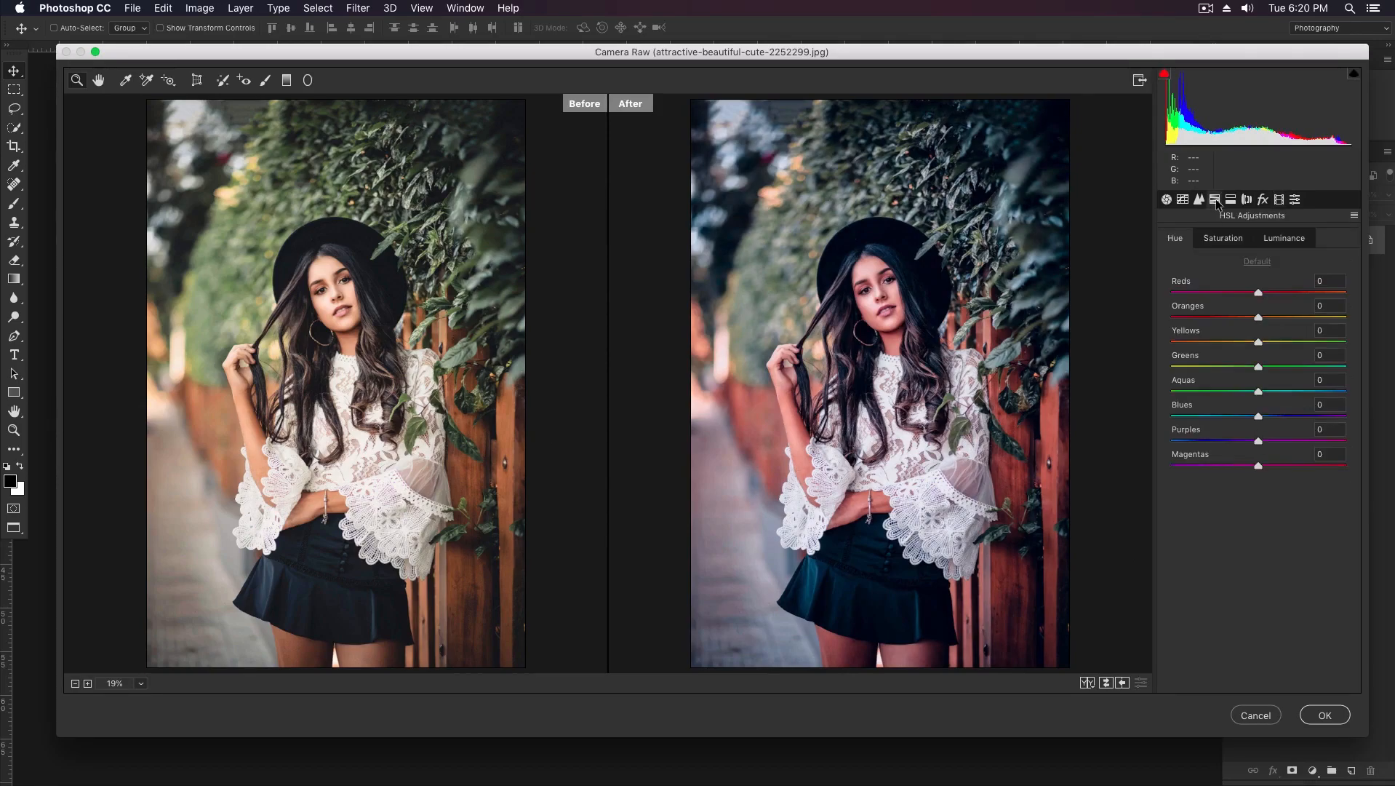
{"action": "left_click_drag", "start_coordinate": [1258, 317], "coordinate": [1180, 340]}
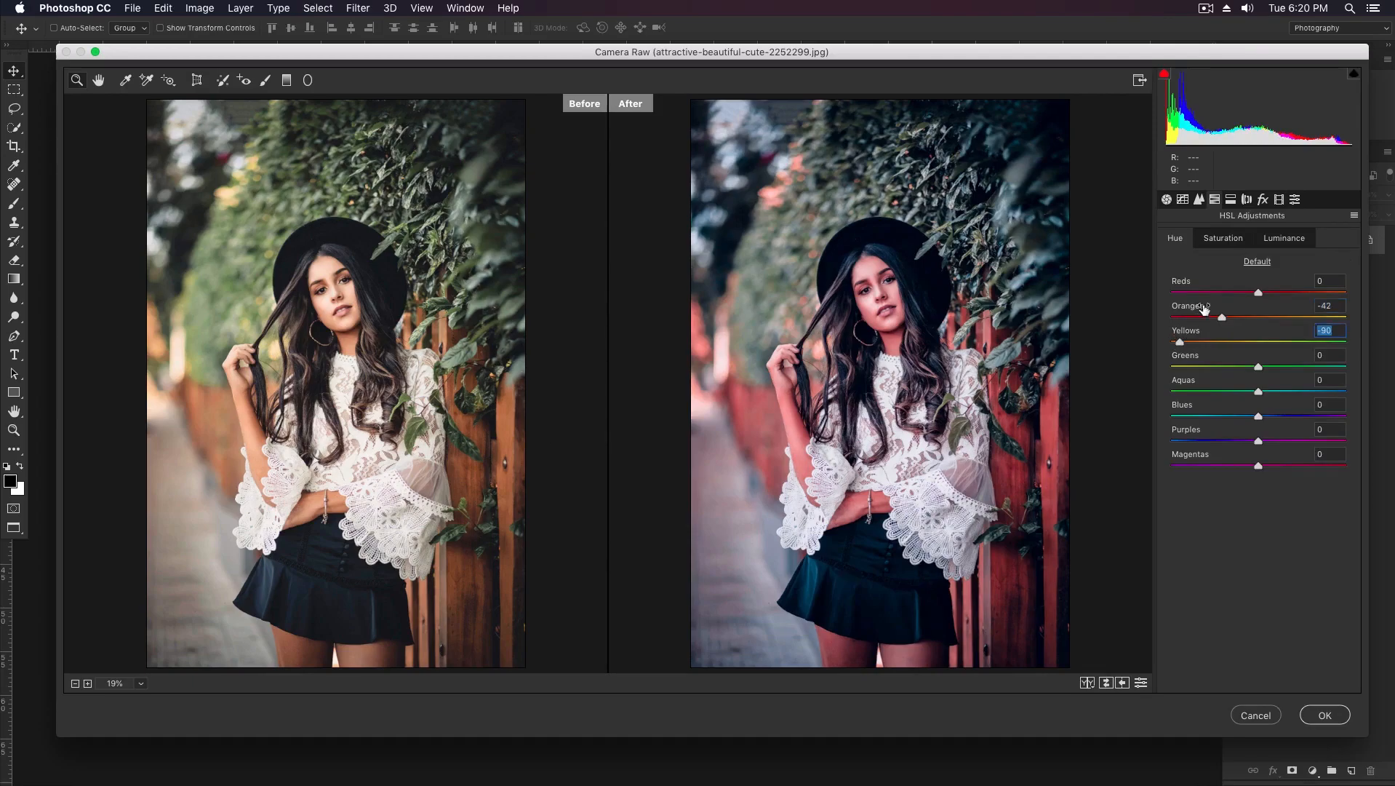
{"action": "left_click", "coordinate": [1224, 241]}
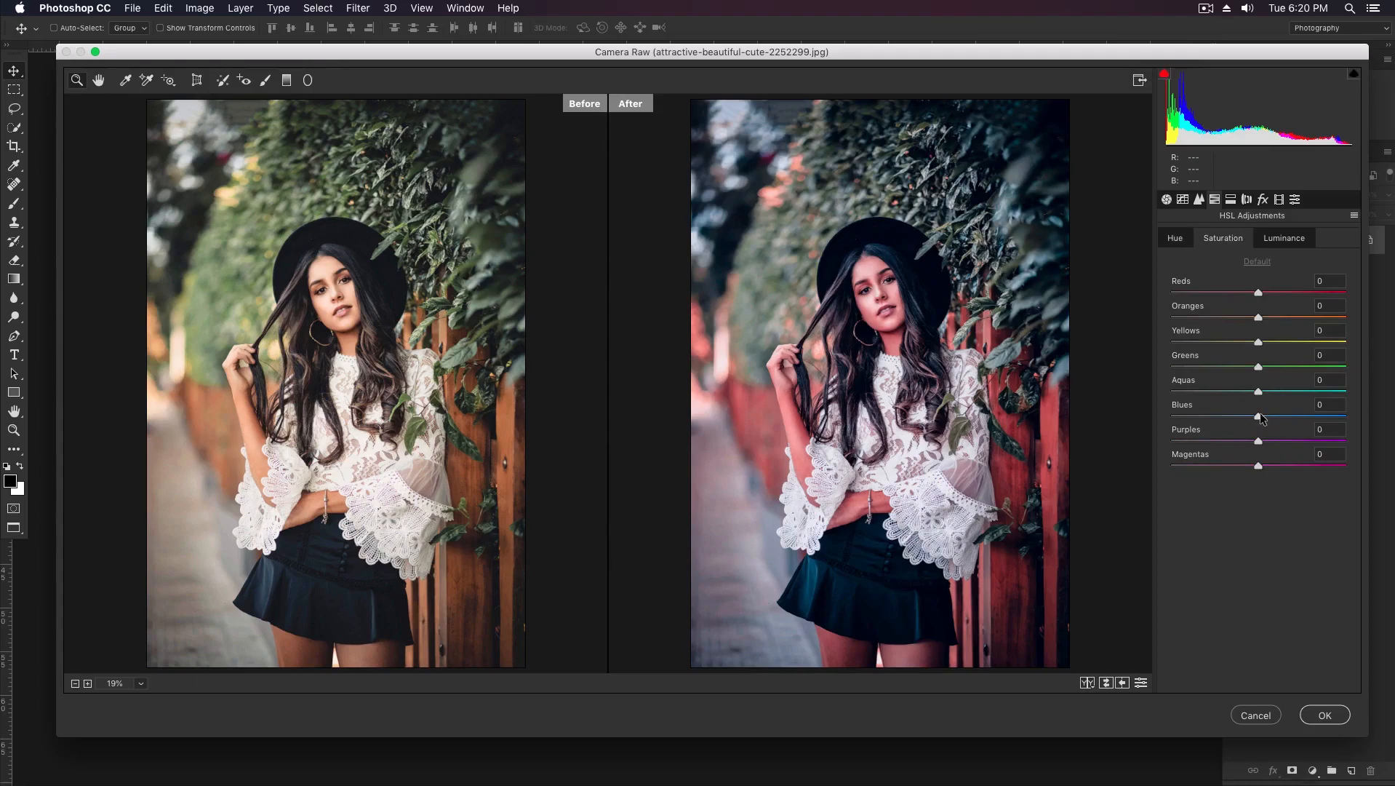
{"action": "mouse_move", "coordinate": [1261, 418]}
{"action": "left_mouse_down"}
{"action": "mouse_move", "coordinate": [1197, 419]}
{"action": "mouse_move", "coordinate": [1257, 419]}
{"action": "left_mouse_up"}
{"action": "left_click_drag", "start_coordinate": [1260, 294], "coordinate": [1226, 297]}
{"action": "left_click", "coordinate": [1228, 297]}
Raise the Oranges luminance to +43 and set the sharpening amount to 44.
{"action": "left_click", "coordinate": [1281, 241]}
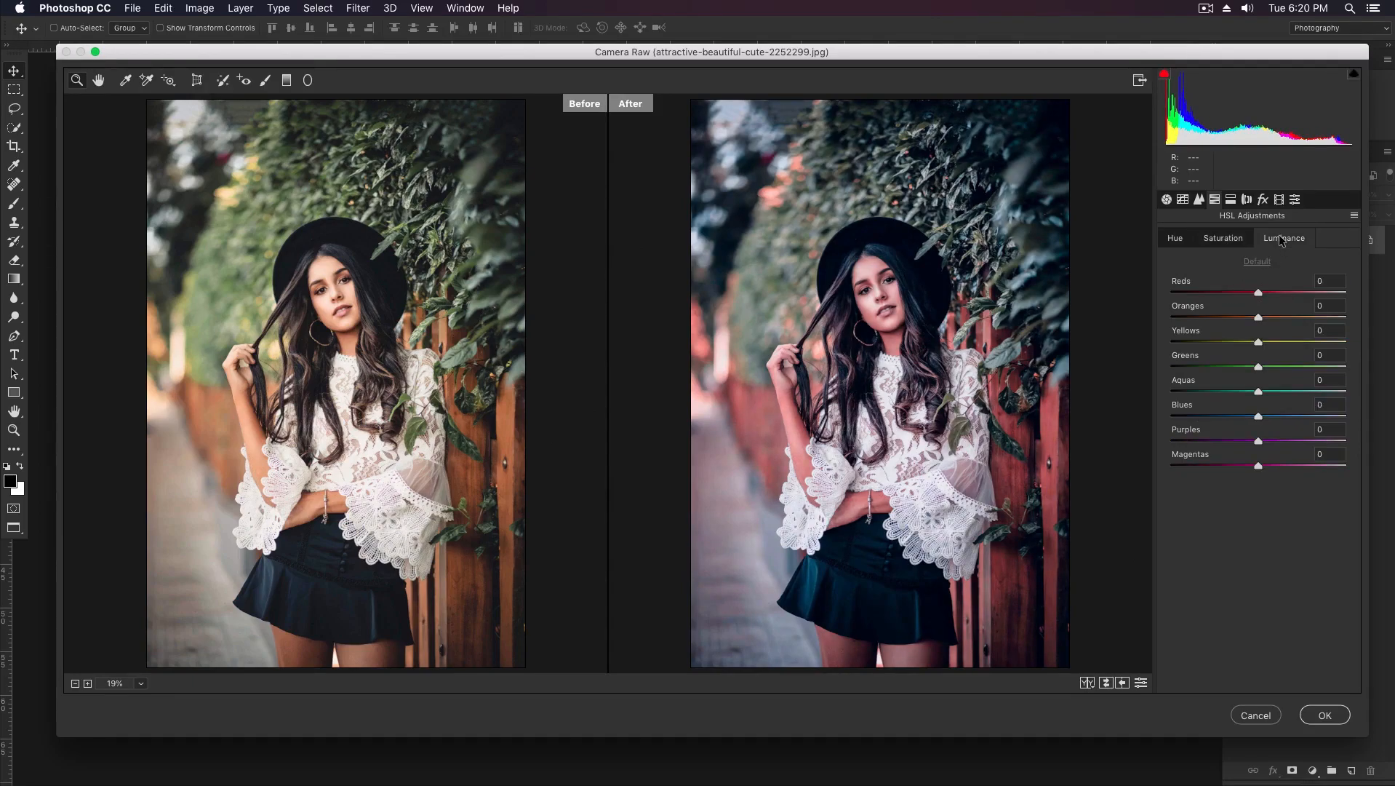
{"action": "left_click_drag", "start_coordinate": [1258, 318], "coordinate": [1296, 315]}
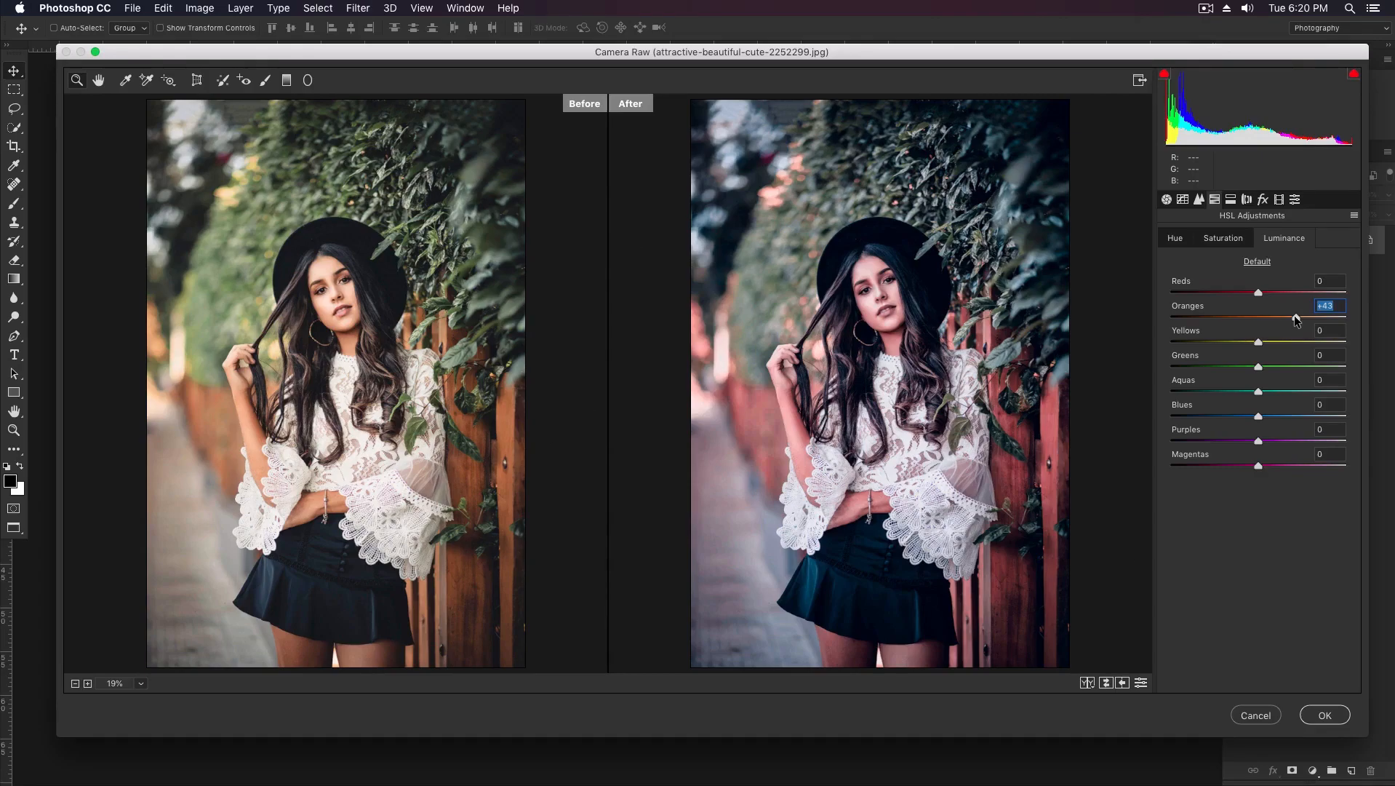
{"action": "left_click", "coordinate": [1199, 199]}
{"action": "left_click_drag", "start_coordinate": [1198, 259], "coordinate": [1227, 262]}
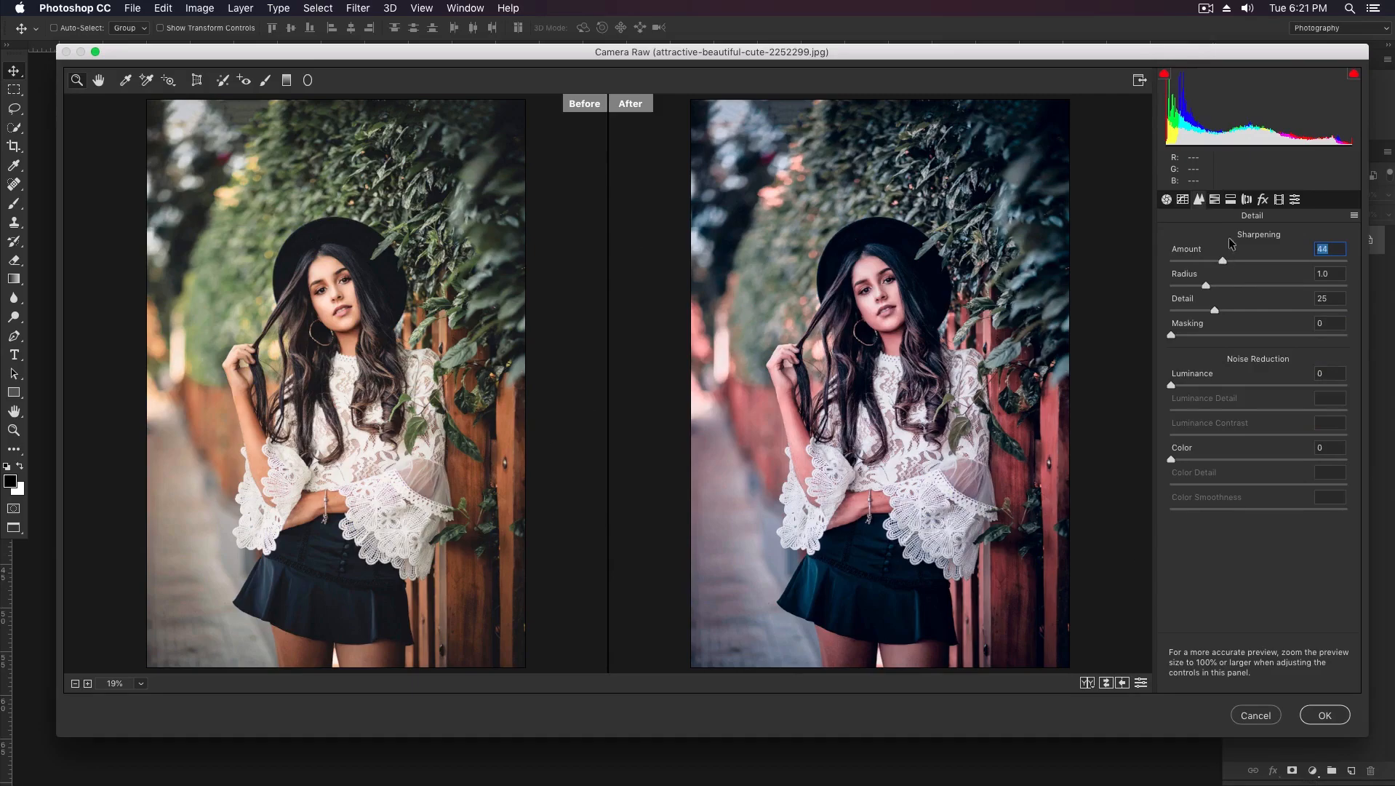
Add a dark post-crop vignette with Amount -57, Feather 87 and Highlights 75.
{"action": "left_click", "coordinate": [1246, 200]}
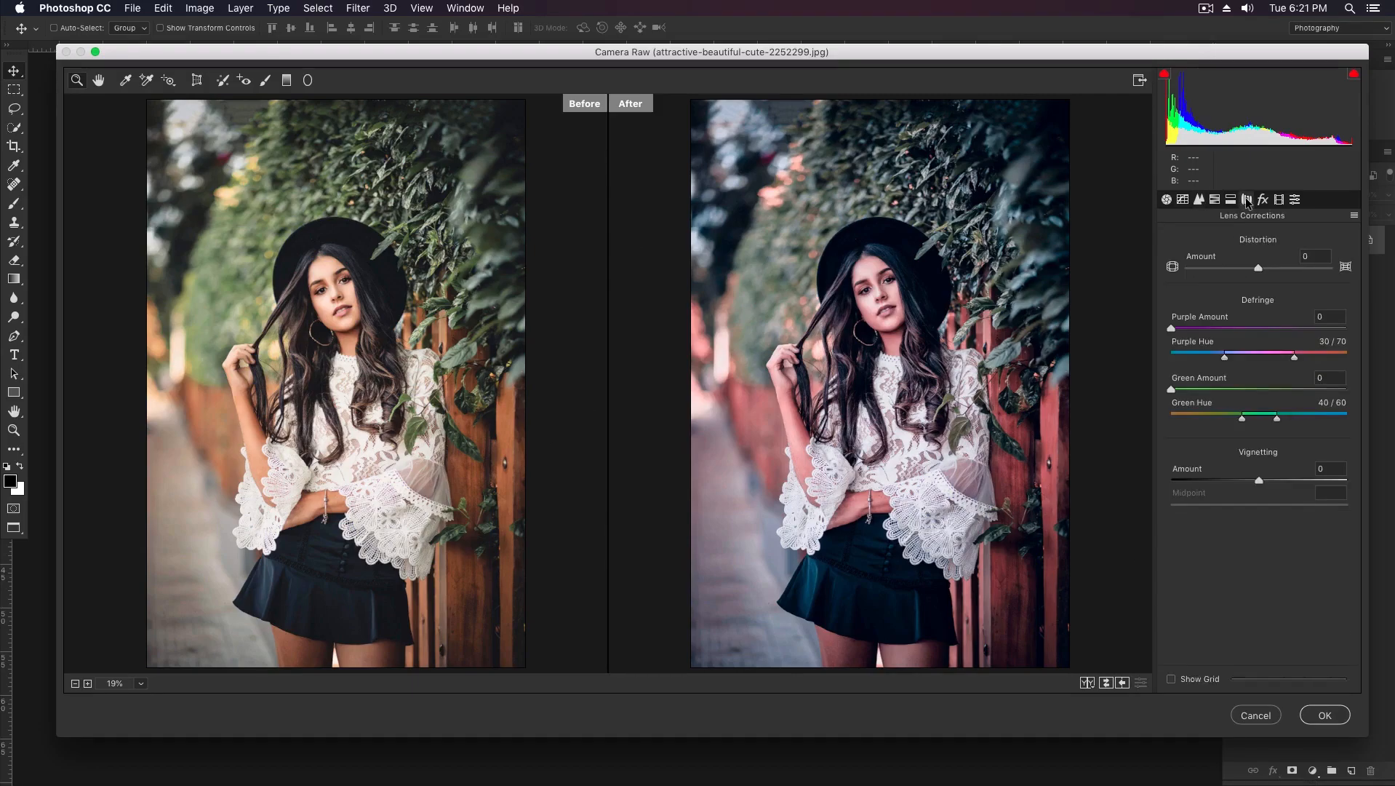
{"action": "left_click", "coordinate": [1263, 199]}
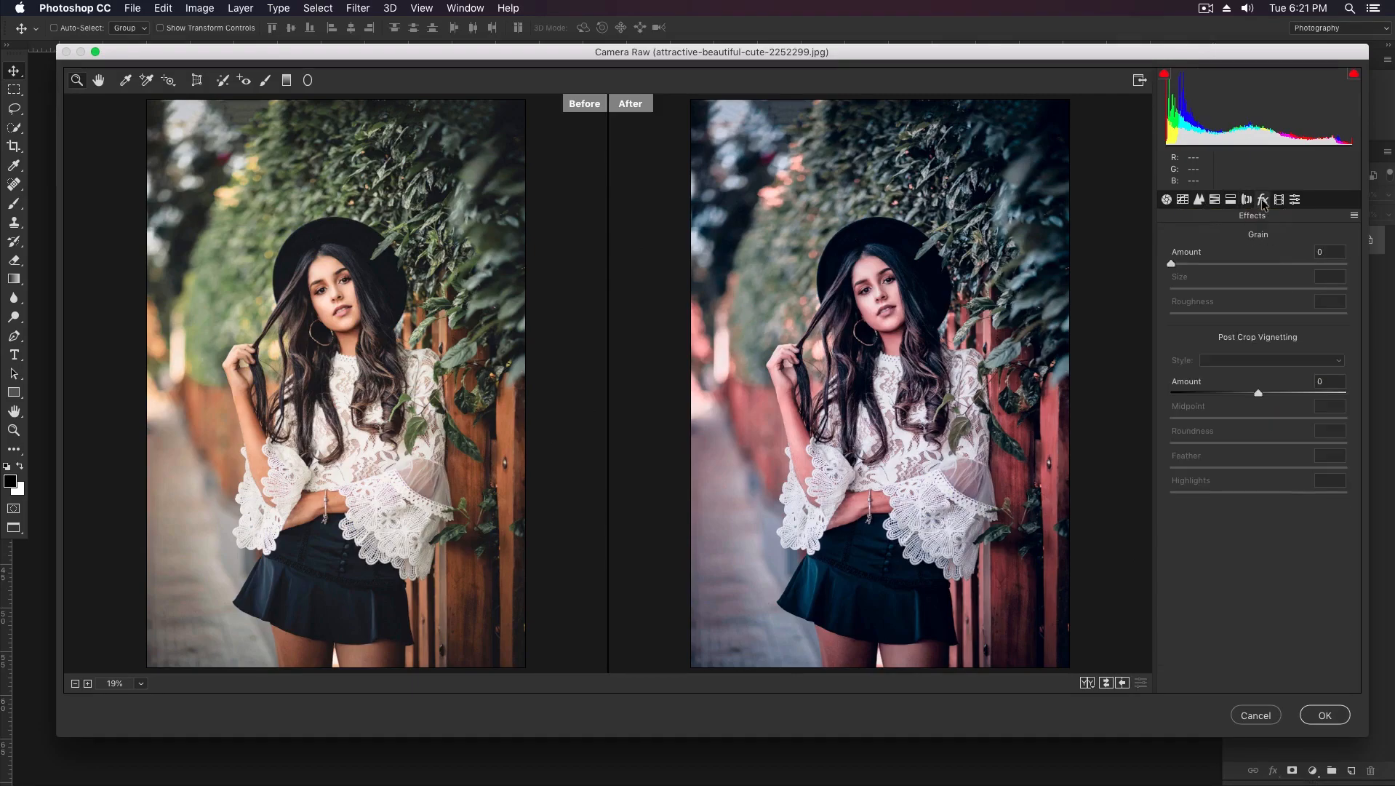
{"action": "left_click_drag", "start_coordinate": [1255, 393], "coordinate": [1209, 394]}
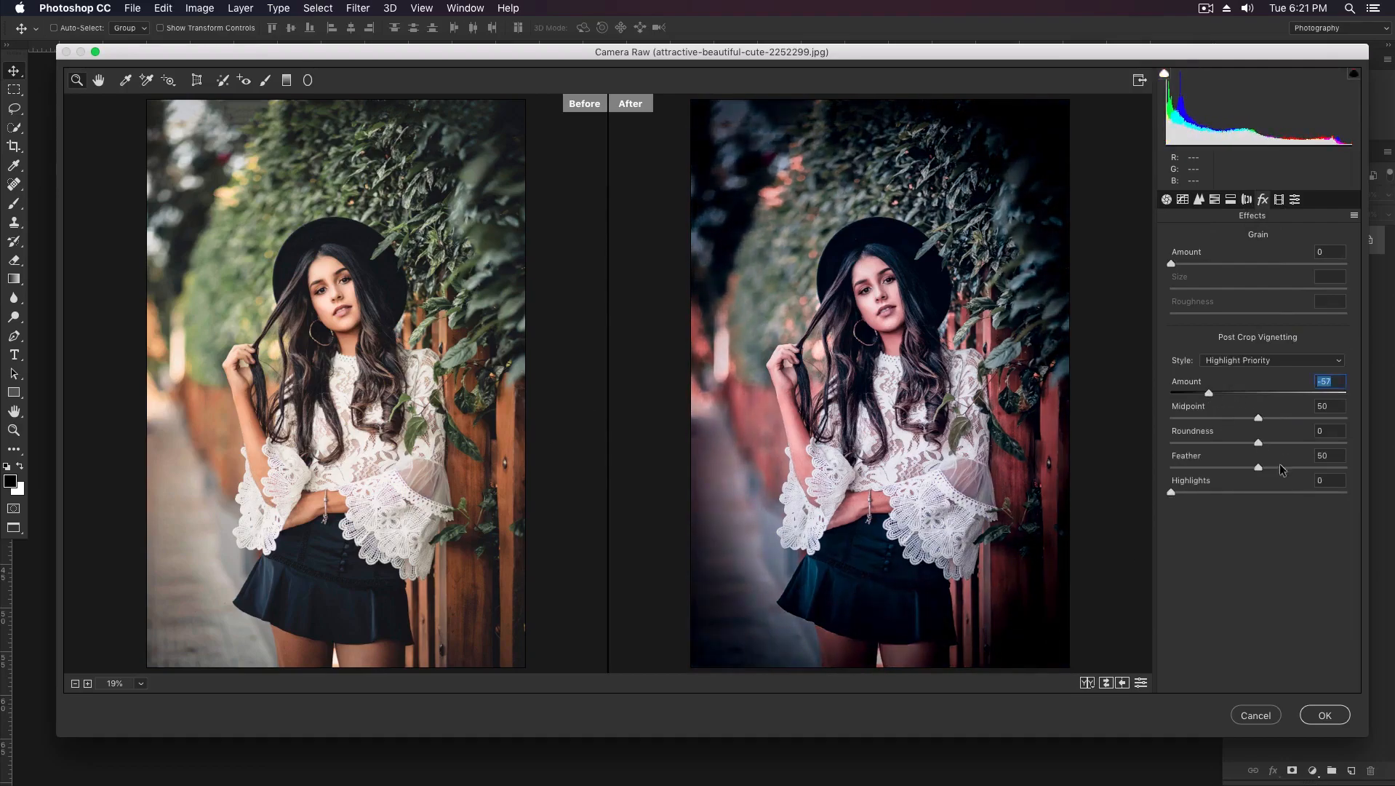
{"action": "left_click_drag", "start_coordinate": [1260, 467], "coordinate": [1322, 467]}
{"action": "left_click_drag", "start_coordinate": [1253, 493], "coordinate": [1275, 492]}
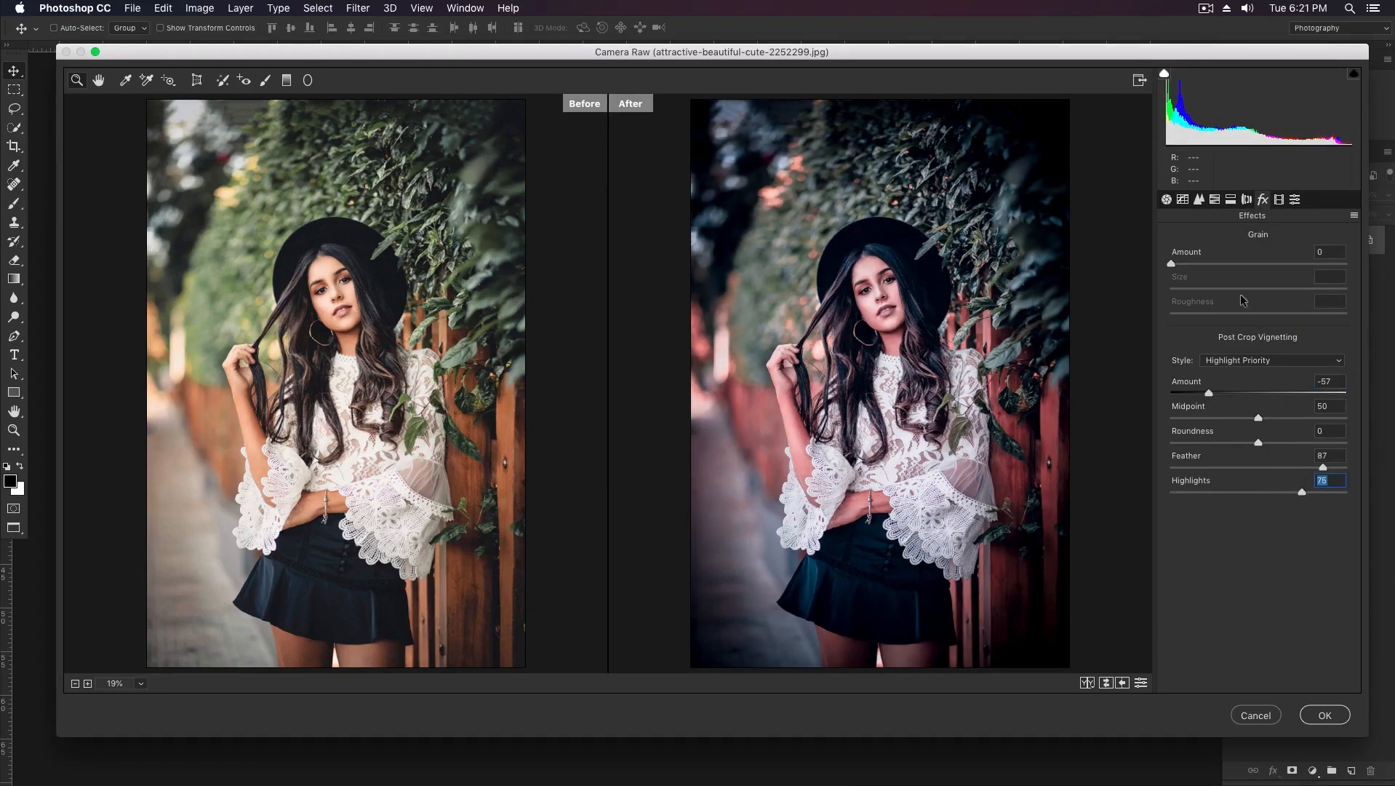
On the Red channel point curve, raise the black point to output 24, lower the white point to 241 and pull the upper tones down.
{"action": "left_click", "coordinate": [1198, 199]}
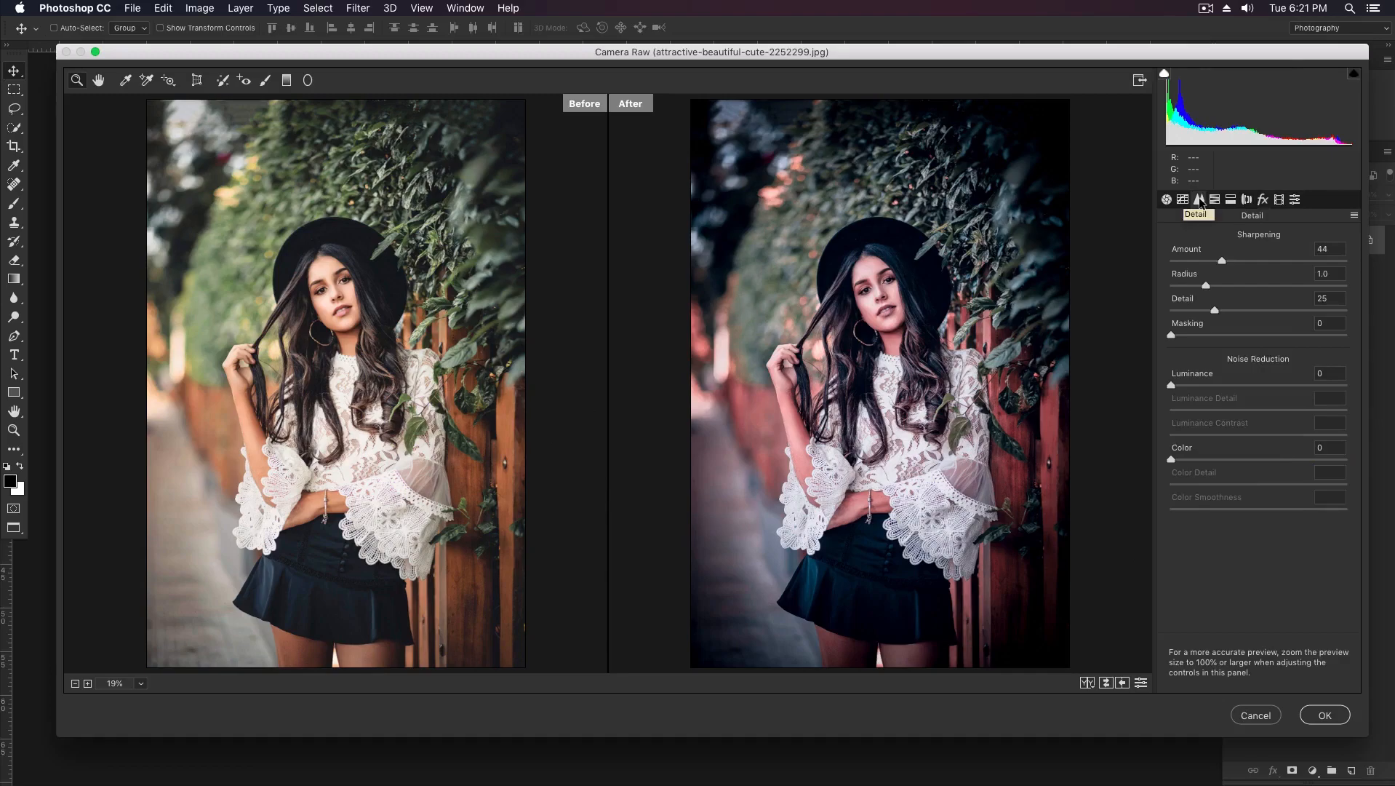
{"action": "left_click", "coordinate": [1182, 200]}
{"action": "left_click", "coordinate": [1227, 293]}
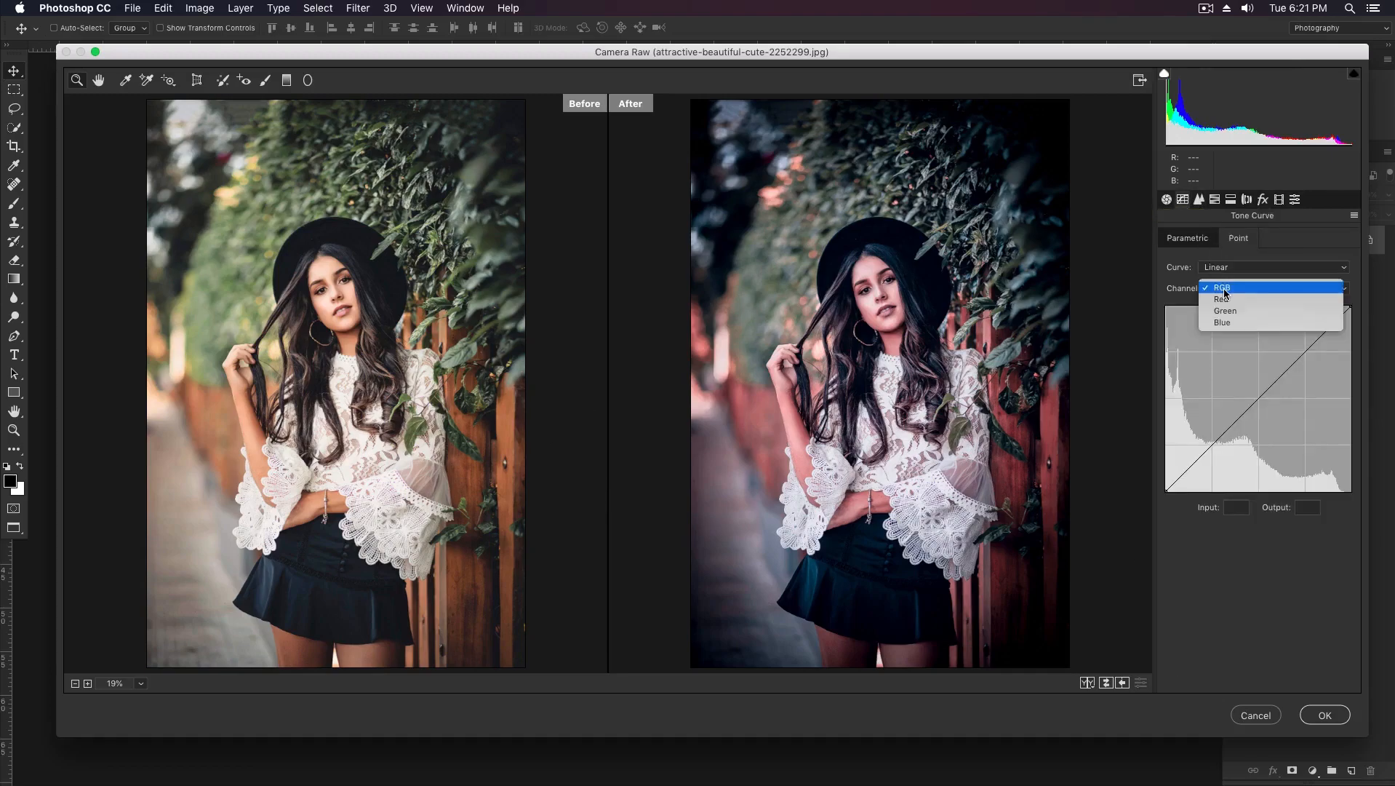
{"action": "left_click", "coordinate": [1227, 299]}
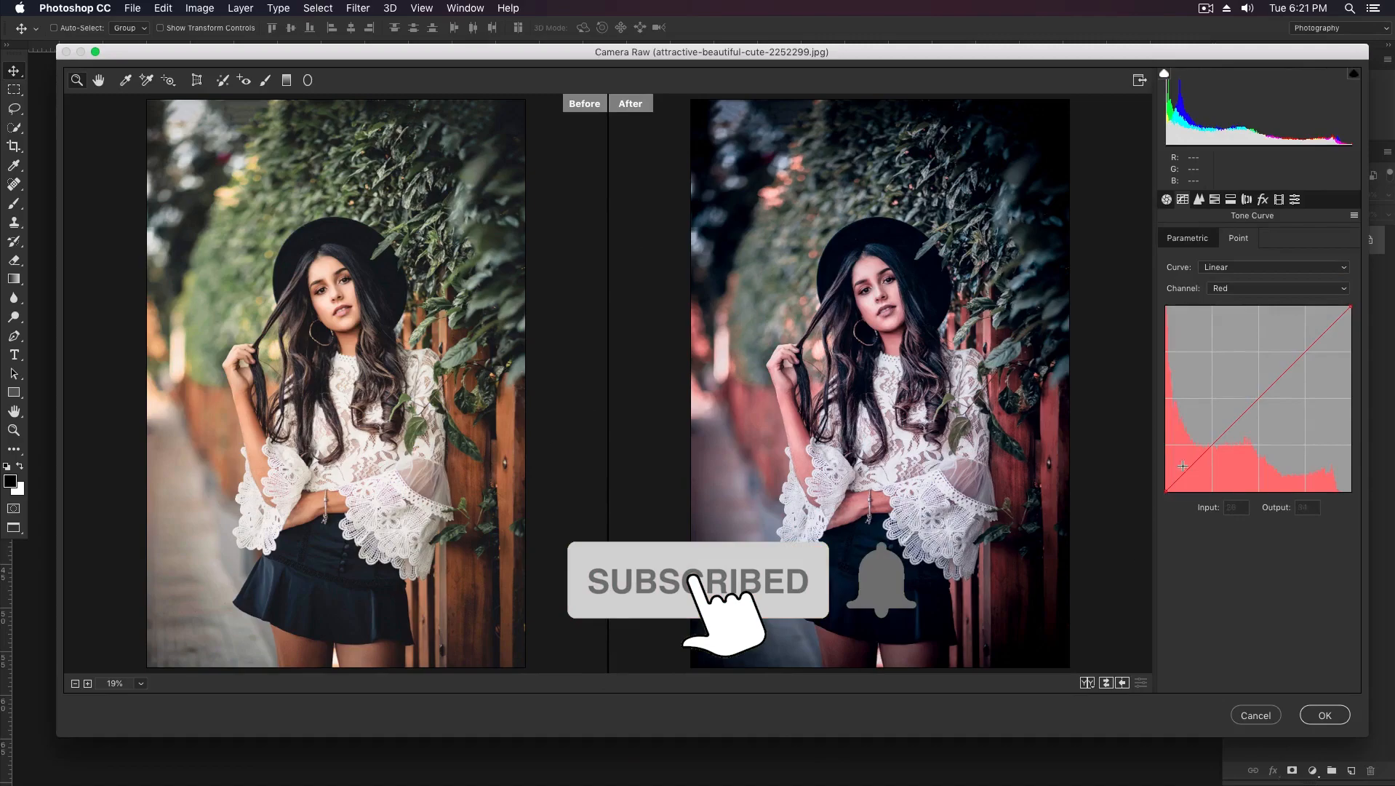
{"action": "left_click_drag", "start_coordinate": [1166, 489], "coordinate": [1163, 479]}
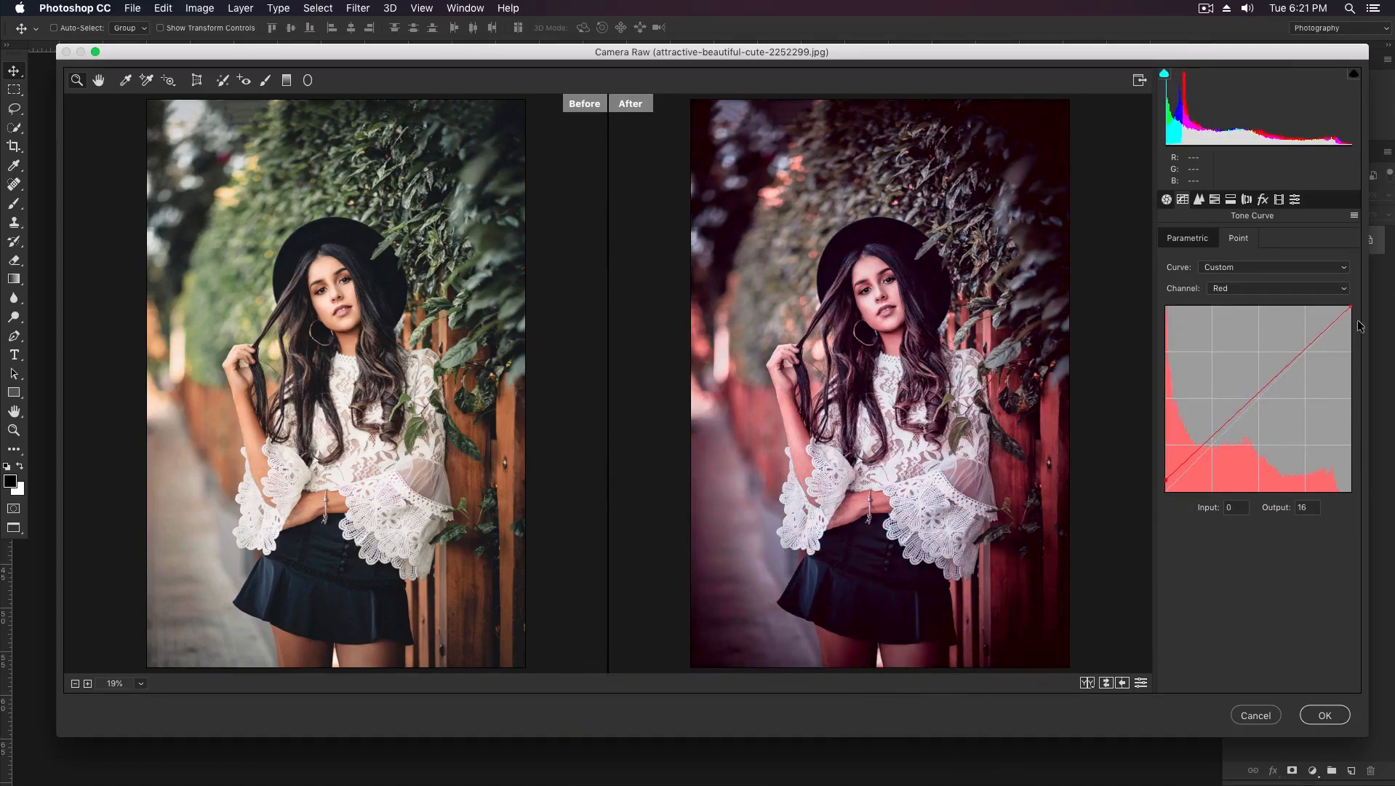
{"action": "left_click_drag", "start_coordinate": [1351, 307], "coordinate": [1352, 315]}
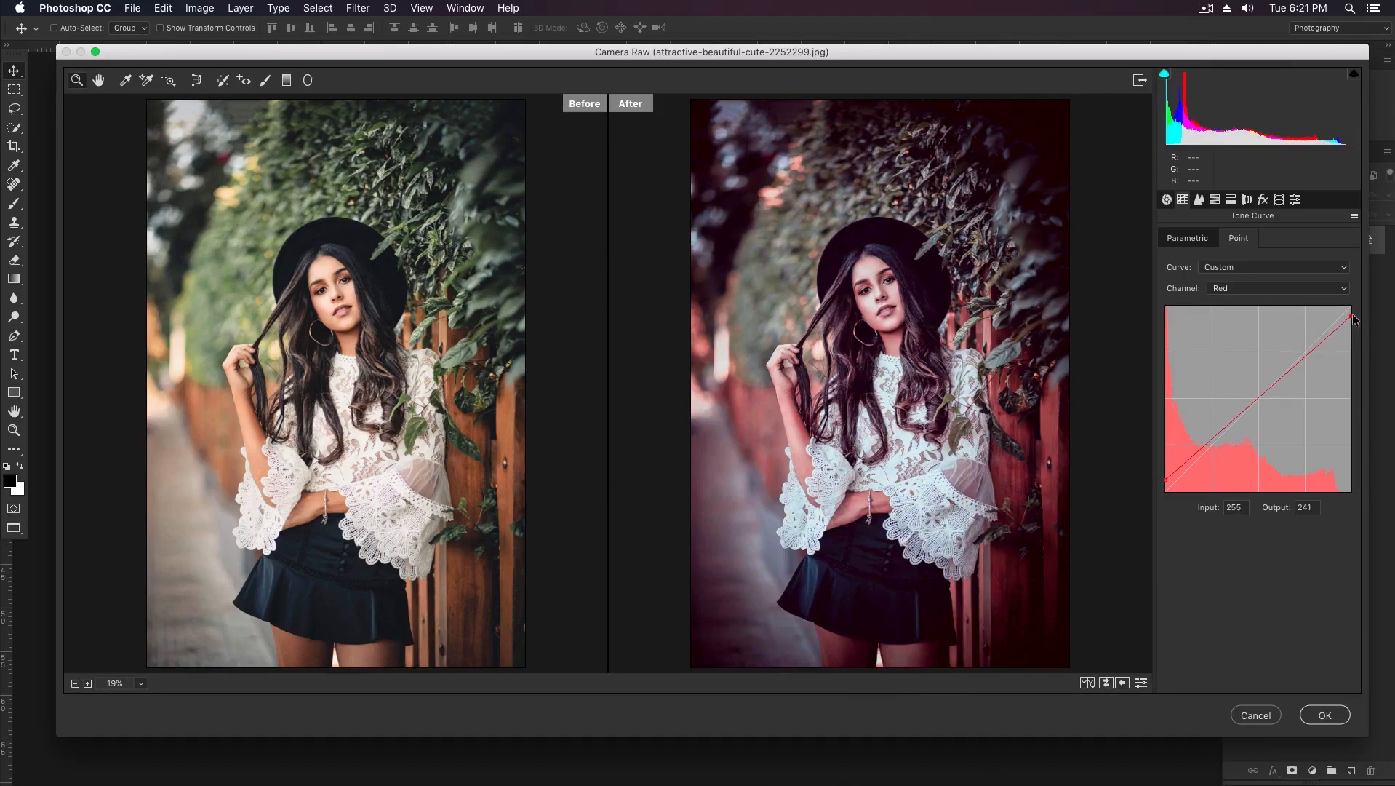
{"action": "left_click_drag", "start_coordinate": [1304, 357], "coordinate": [1305, 365]}
{"action": "left_click_drag", "start_coordinate": [1166, 491], "coordinate": [1163, 472]}
On the Green channel curve, raise the black point to output 22 and pull the highlights down around input 202, output 192.
{"action": "left_click", "coordinate": [1233, 289]}
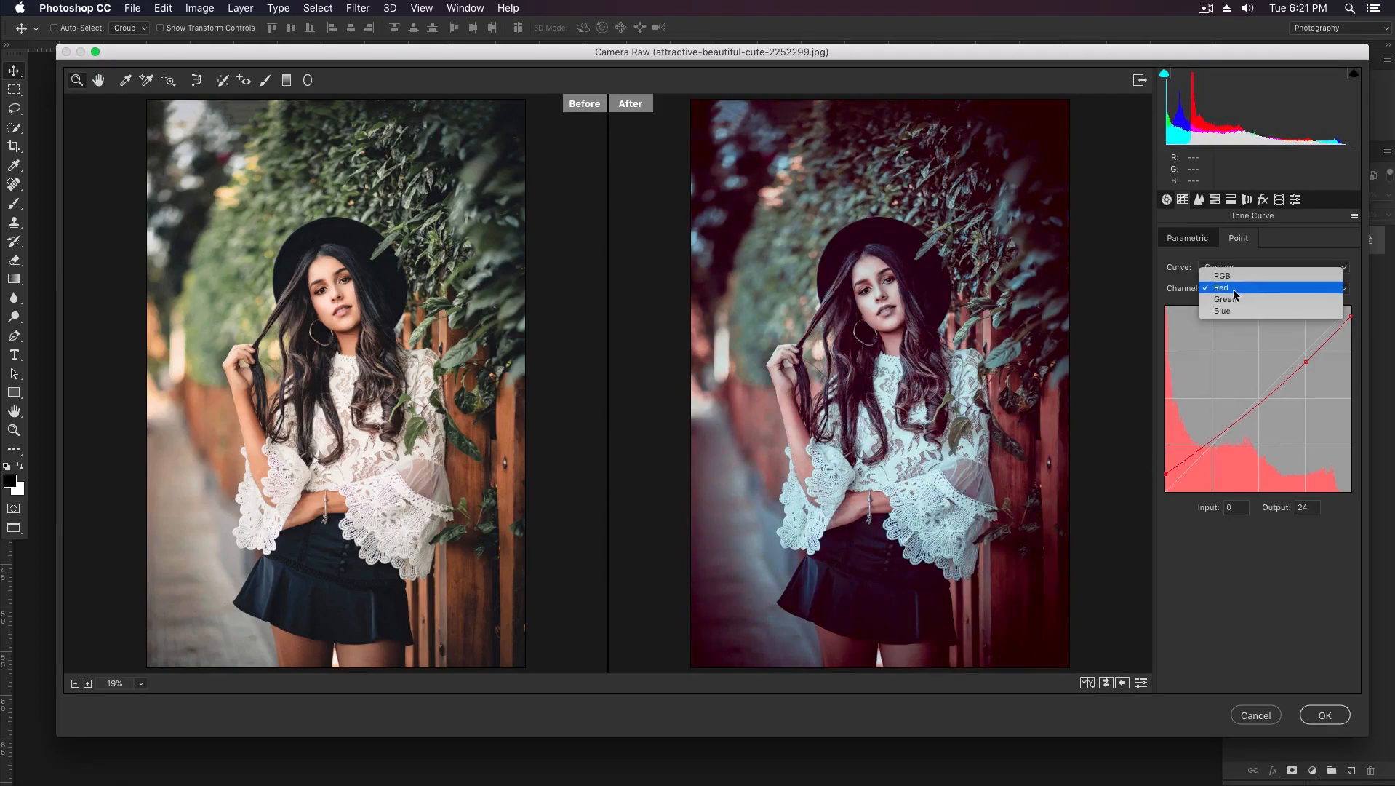
{"action": "left_click", "coordinate": [1230, 299]}
{"action": "left_click_drag", "start_coordinate": [1166, 491], "coordinate": [1166, 483]}
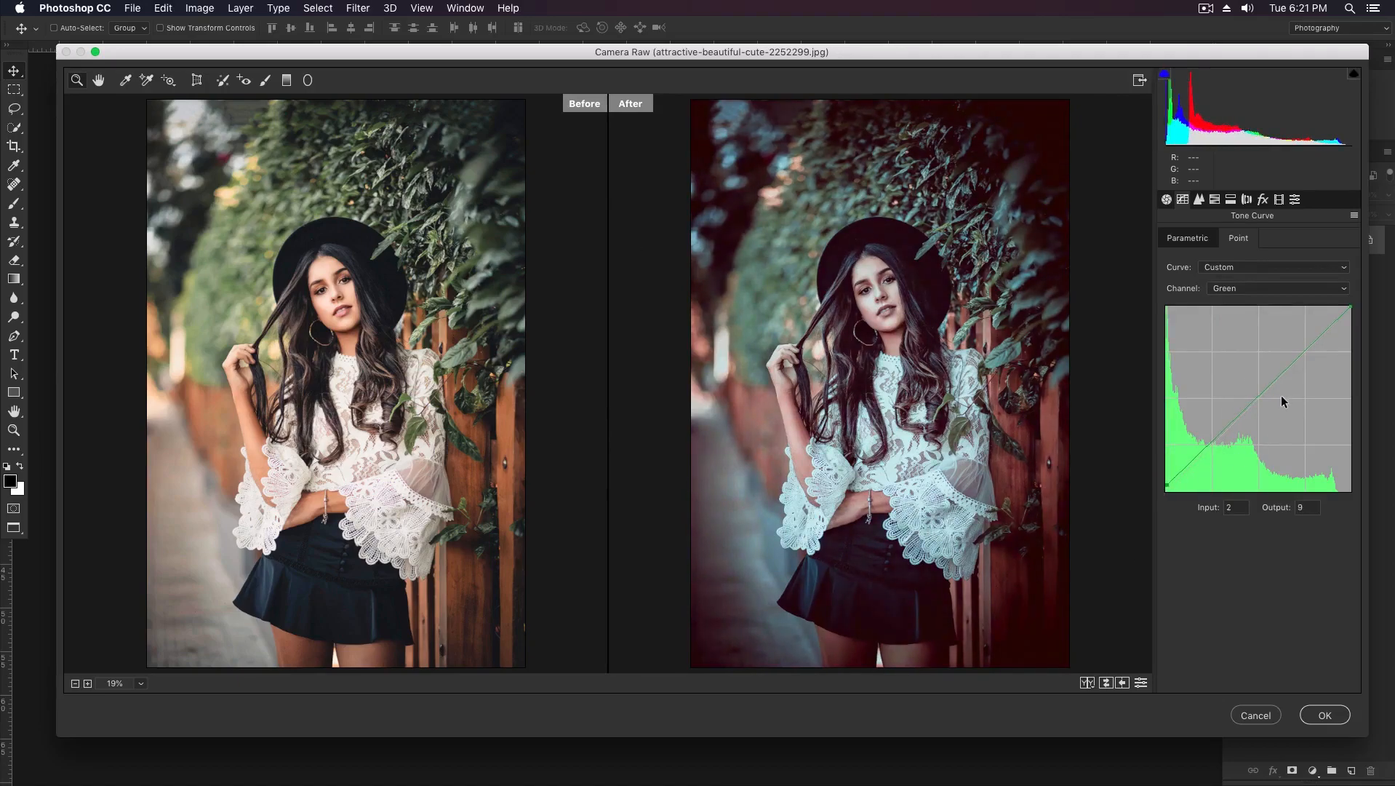
{"action": "left_click_drag", "start_coordinate": [1351, 306], "coordinate": [1314, 356]}
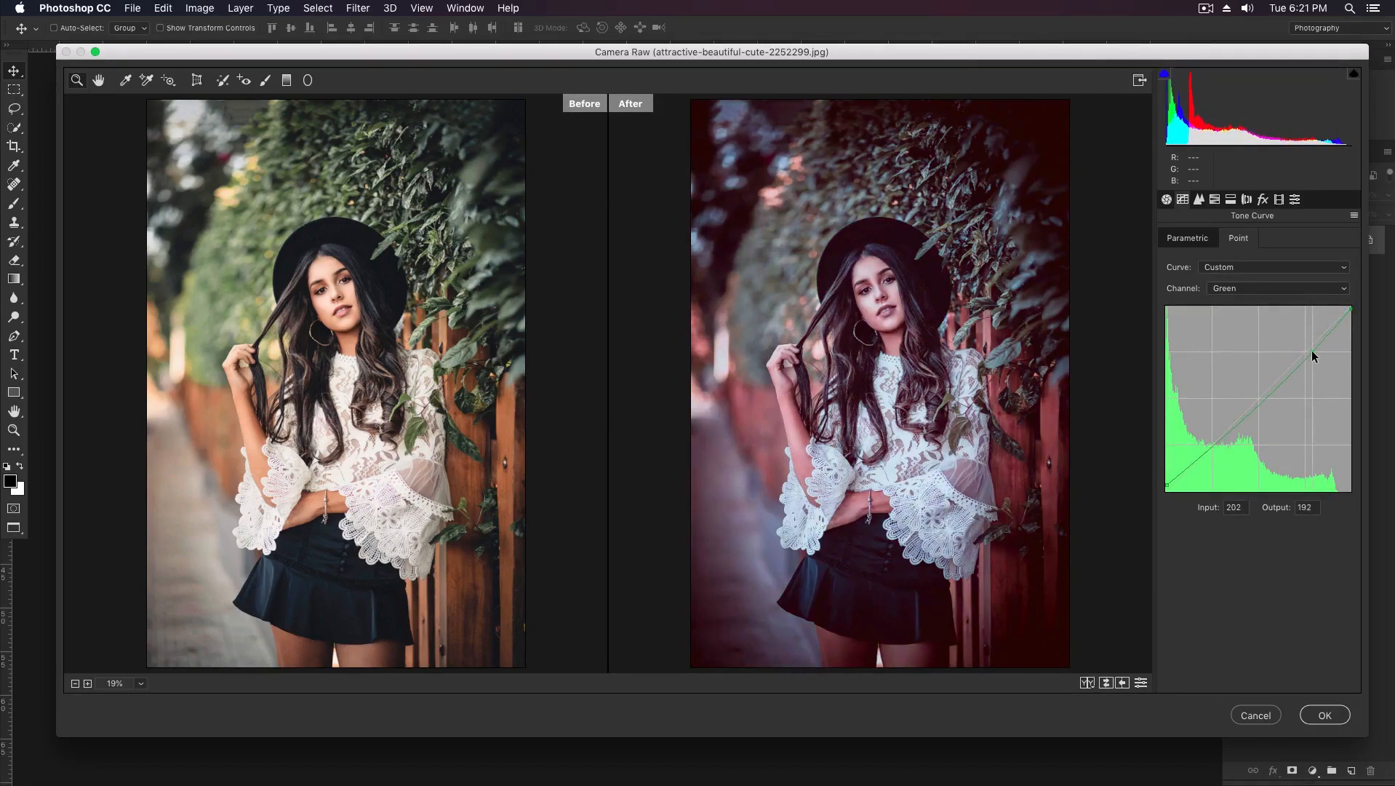
{"action": "left_click_drag", "start_coordinate": [1166, 491], "coordinate": [1161, 480]}
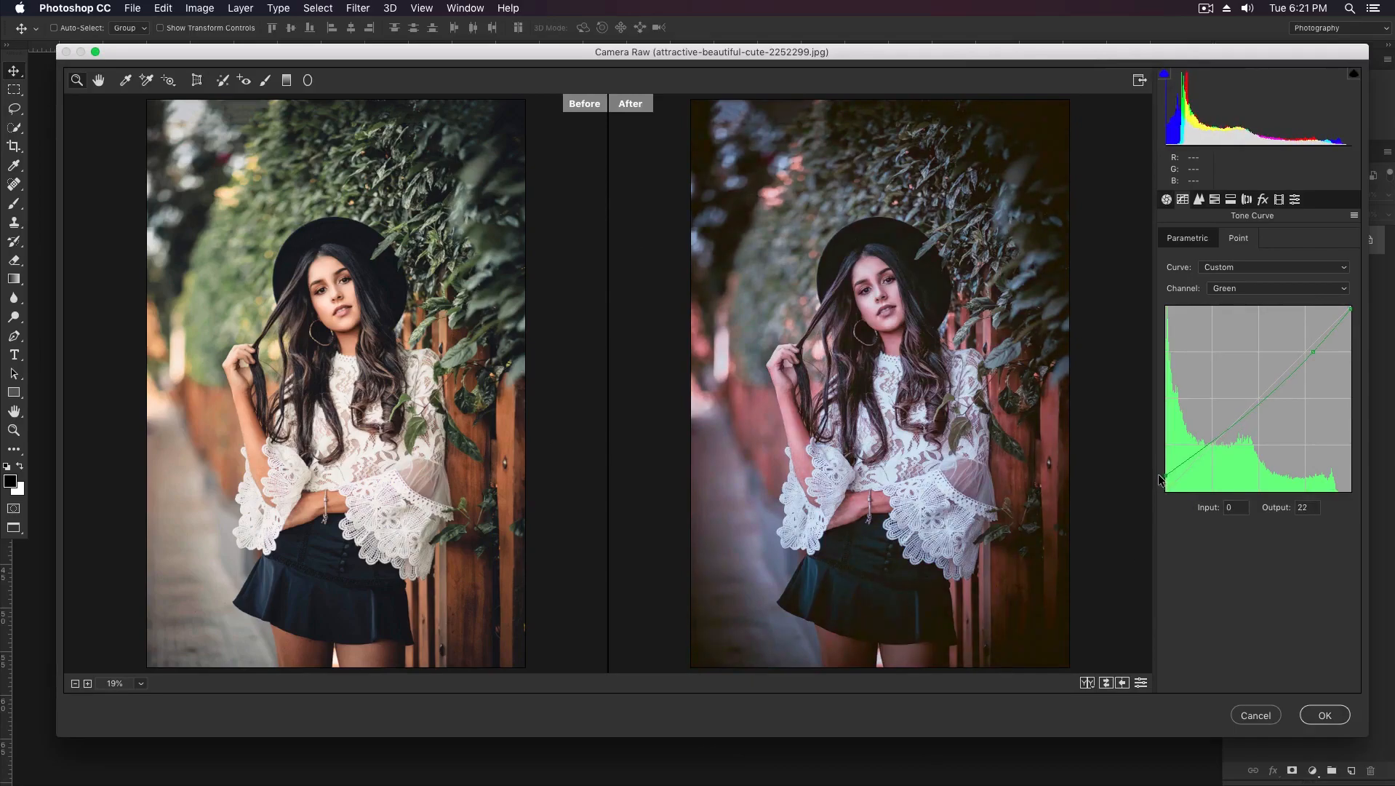
On the Blue channel curve, lower the white point and highlights, raise the black point to 22 and add a shadow point at input 82, output 74.
{"action": "left_click", "coordinate": [1246, 290]}
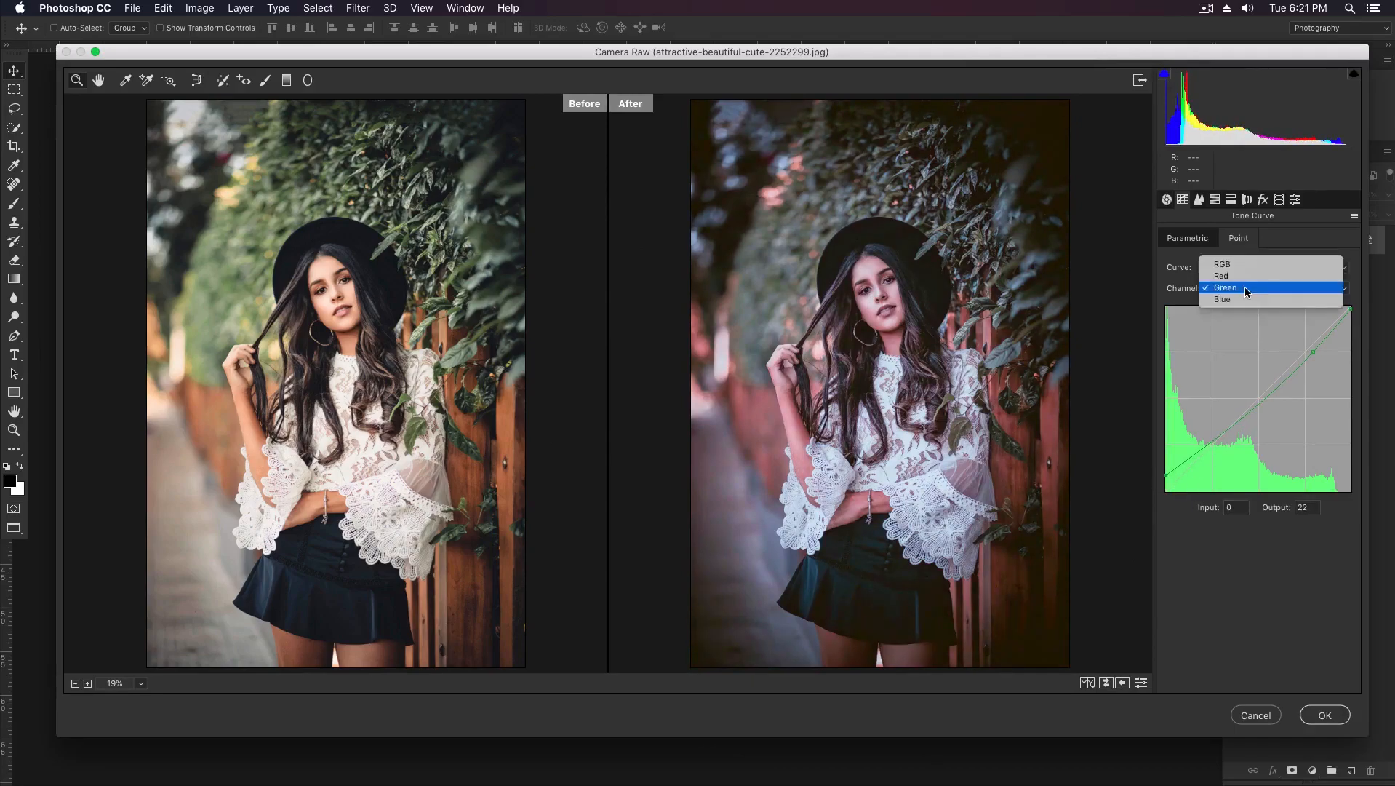
{"action": "left_click", "coordinate": [1241, 299]}
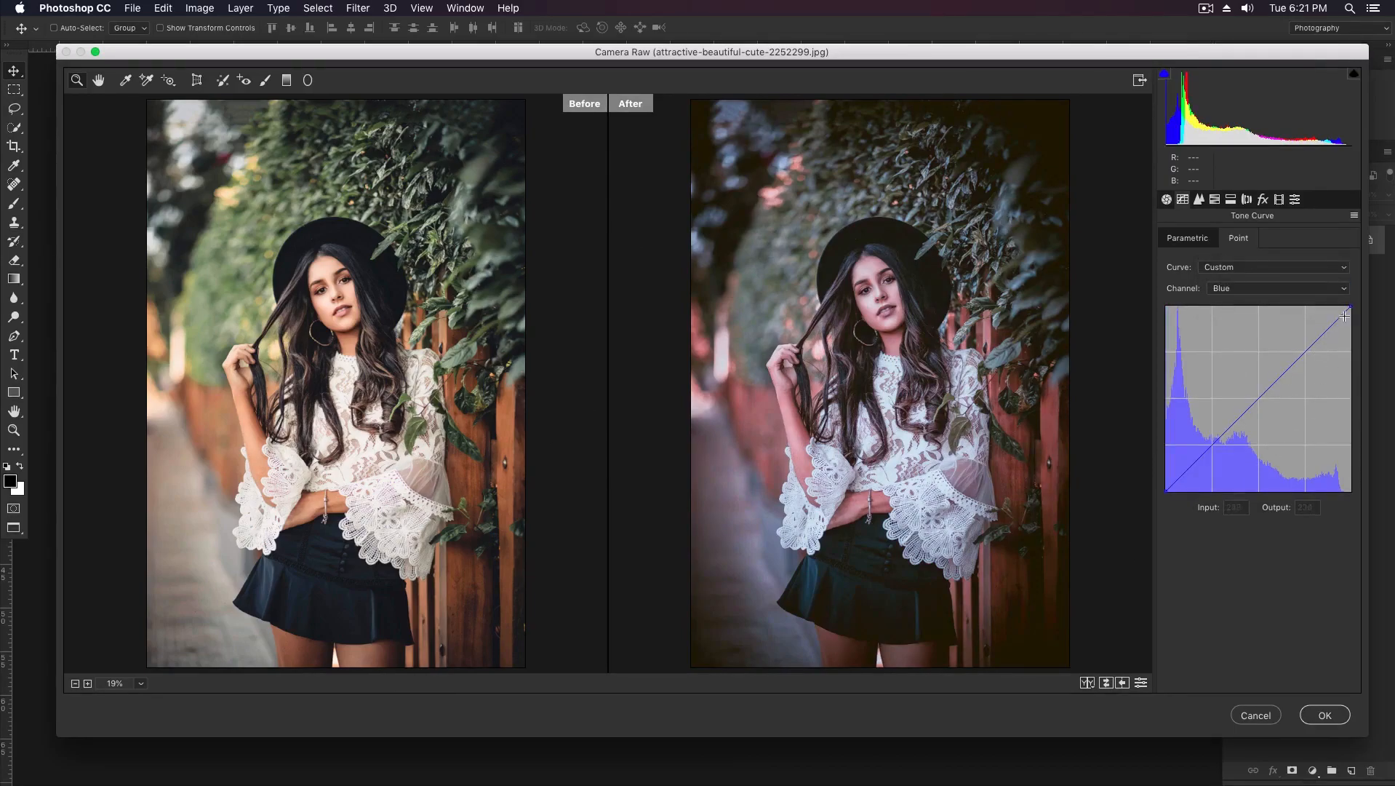
{"action": "left_click_drag", "start_coordinate": [1349, 307], "coordinate": [1312, 354]}
{"action": "left_click_drag", "start_coordinate": [1166, 491], "coordinate": [1165, 479]}
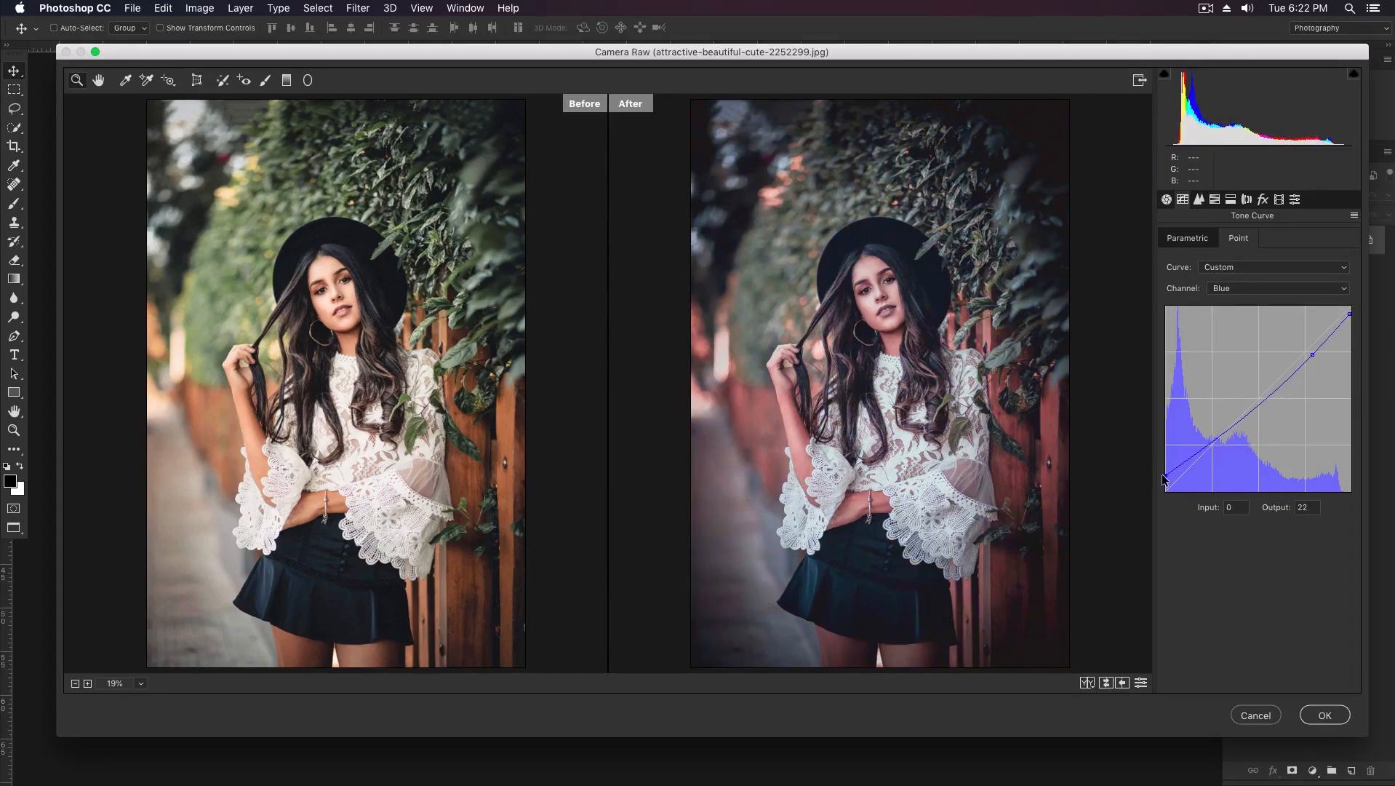
{"action": "left_click", "coordinate": [1227, 437]}
{"action": "left_click_drag", "start_coordinate": [1226, 439], "coordinate": [1224, 435]}
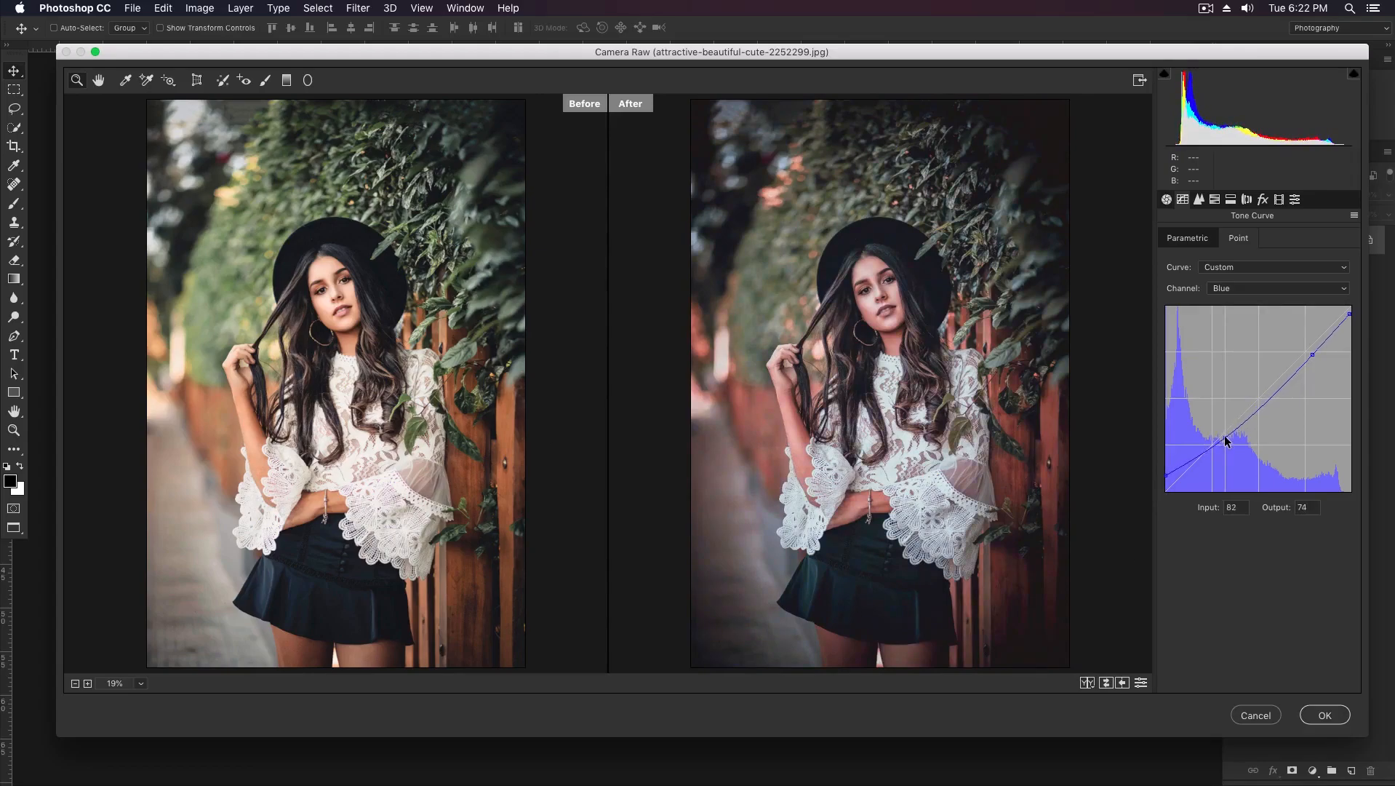
Return to the Red channel curve, add a shadow point at input 46, output 58, and lift the black point further.
{"action": "left_click", "coordinate": [1234, 289]}
{"action": "left_click", "coordinate": [1235, 261]}
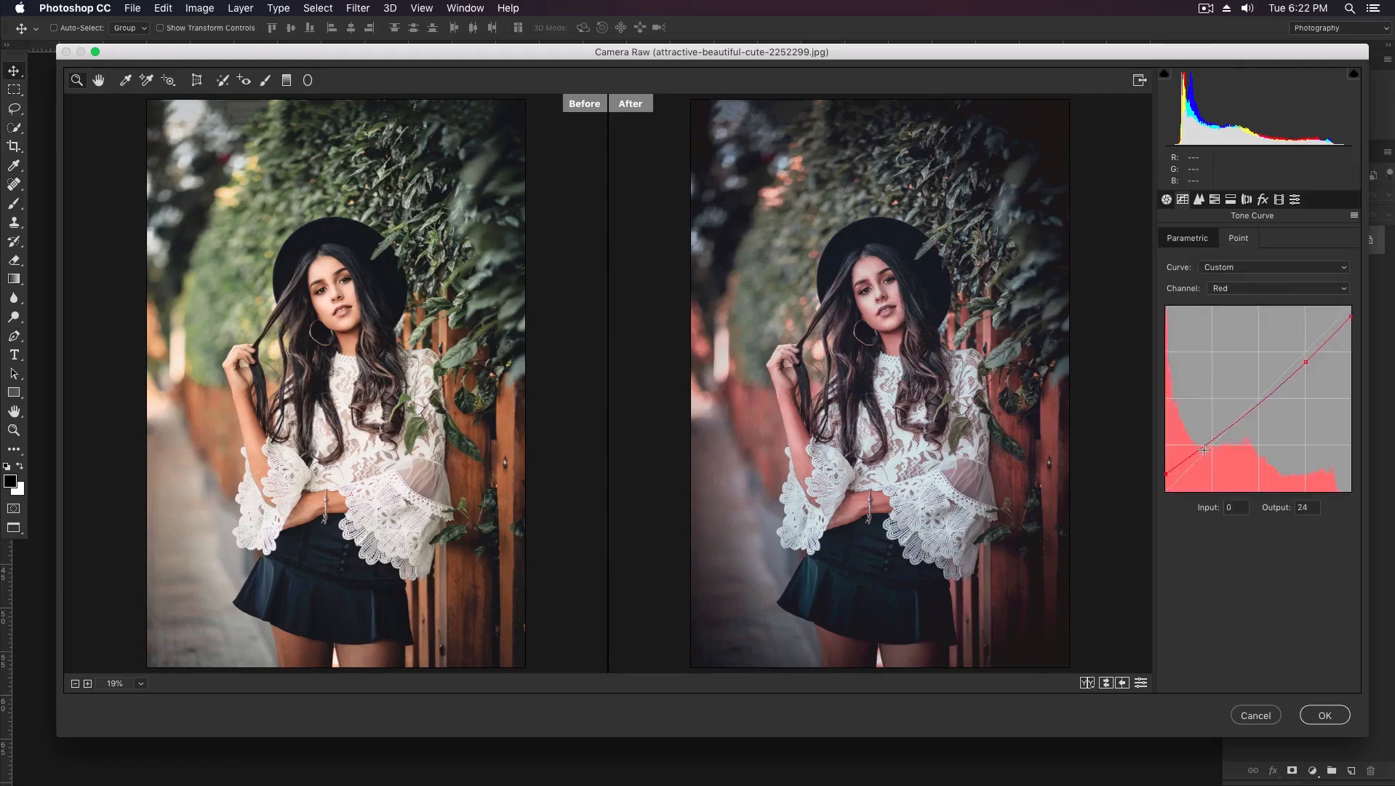
{"action": "left_click", "coordinate": [1203, 449]}
{"action": "left_click_drag", "start_coordinate": [1164, 474], "coordinate": [1199, 453]}
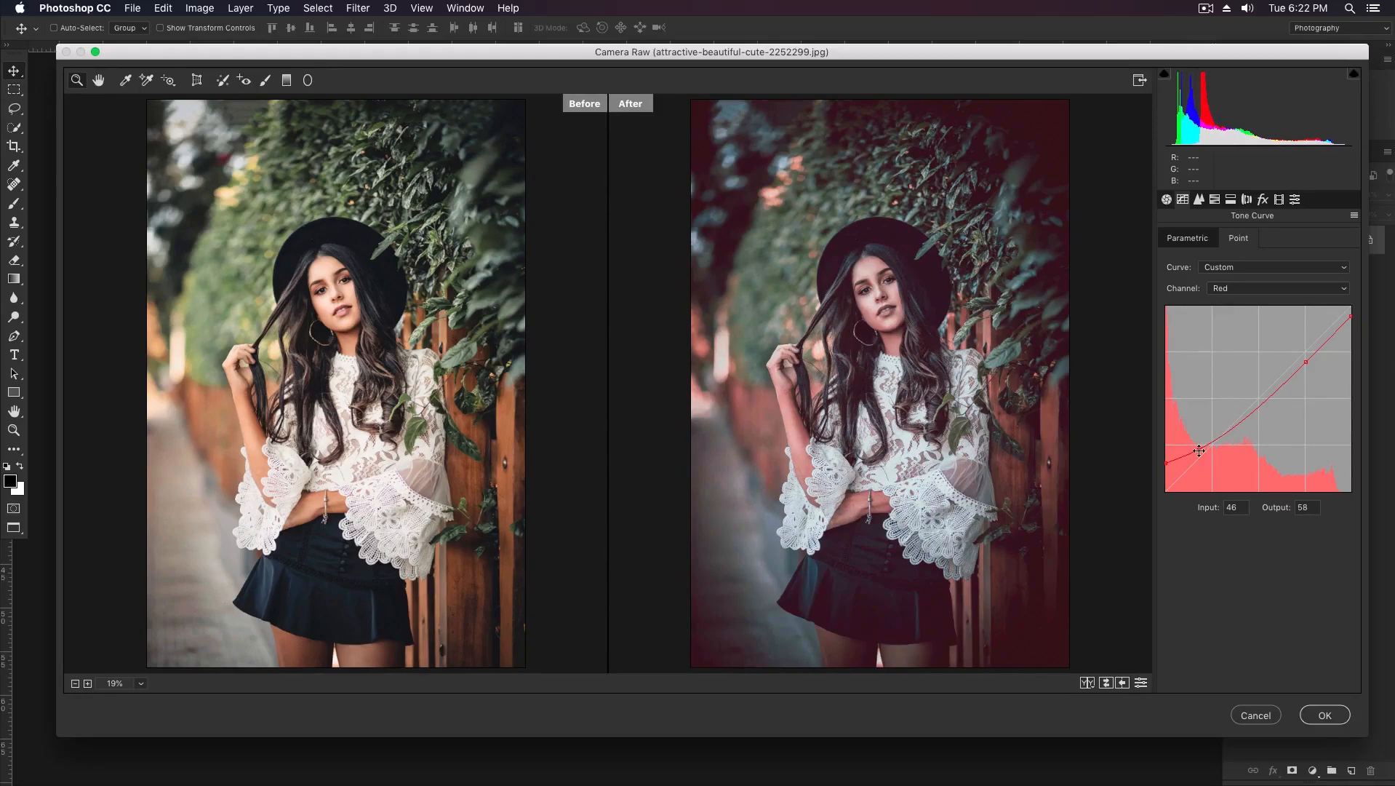
Fine-tune the Reds in the HSL adjustments.
{"action": "left_click", "coordinate": [1199, 200]}
{"action": "left_click", "coordinate": [1215, 200]}
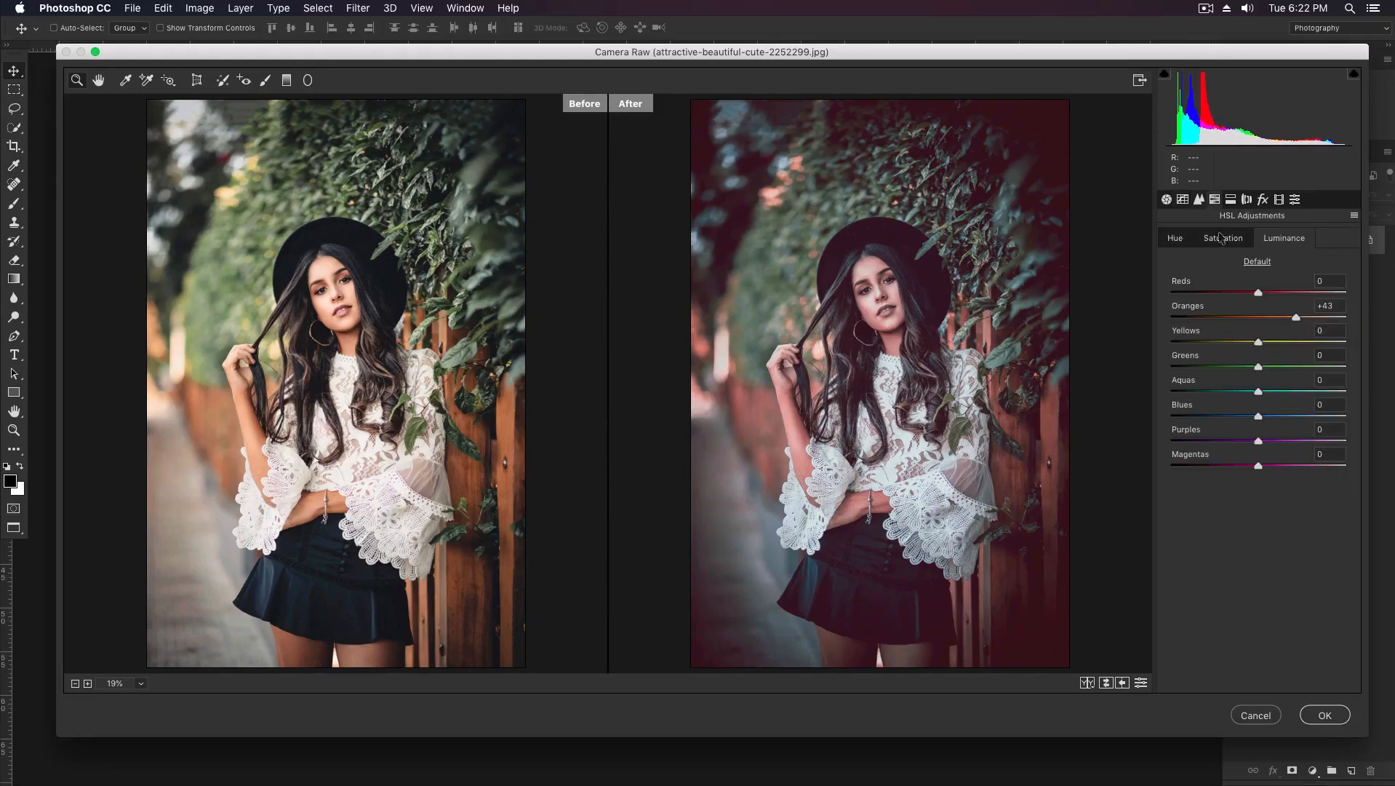
{"action": "mouse_move", "coordinate": [1260, 290]}
{"action": "left_mouse_down"}
{"action": "mouse_move", "coordinate": [1235, 286]}
{"action": "mouse_move", "coordinate": [1276, 288]}
{"action": "left_mouse_up"}
Lower the white balance Tint and Temperature, and apply the Camera Raw edits to the photo.
{"action": "left_click", "coordinate": [1166, 199]}
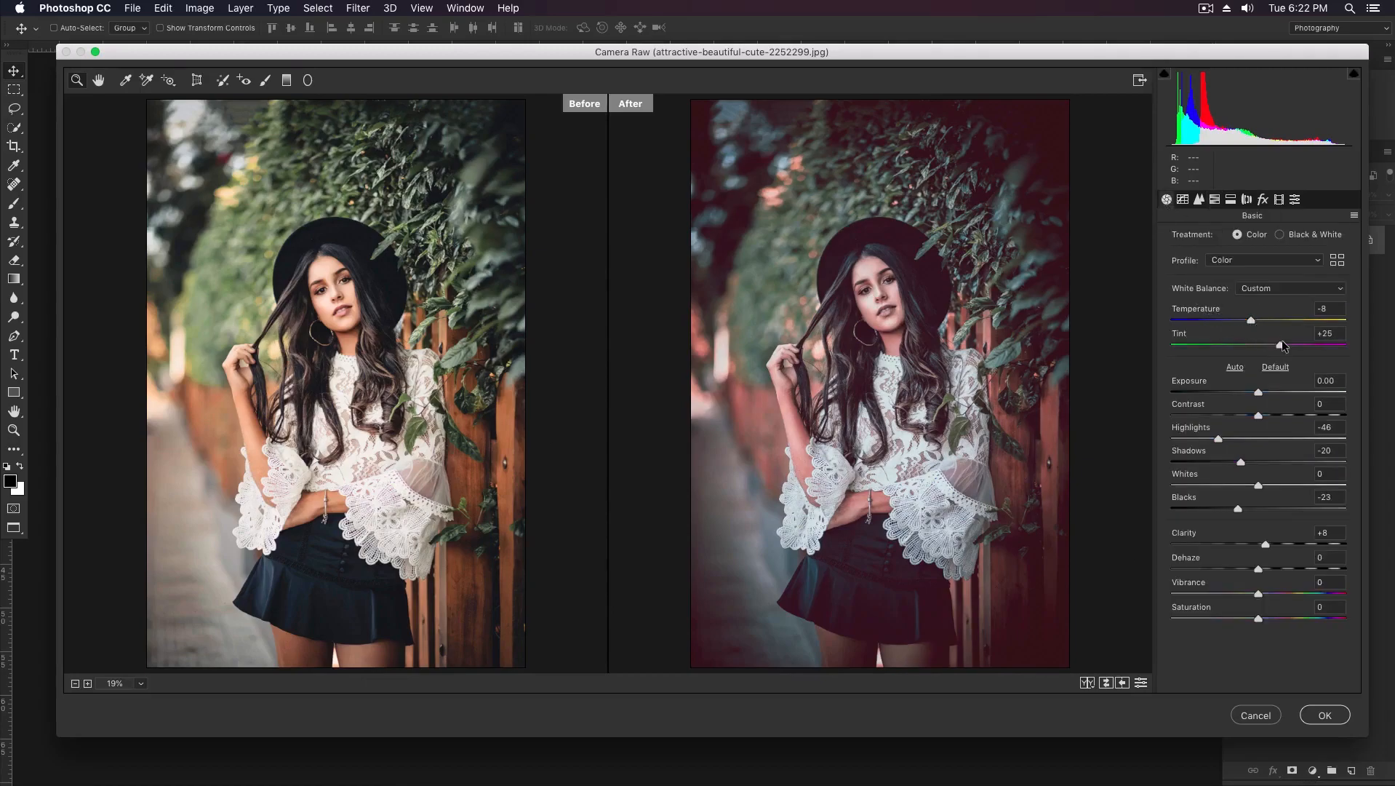
{"action": "left_click_drag", "start_coordinate": [1282, 341], "coordinate": [1248, 320]}
{"action": "left_click", "coordinate": [1325, 715]}
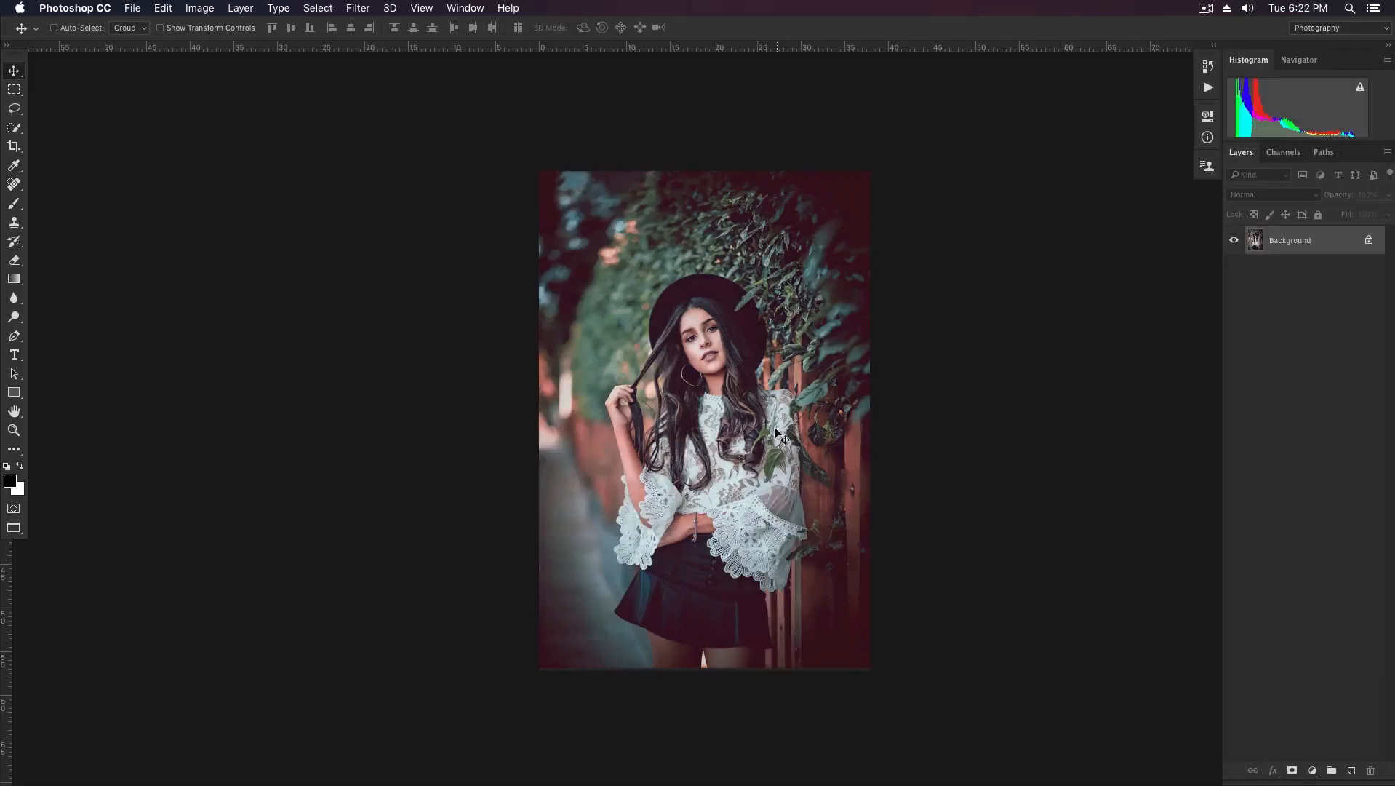
{"action": "scroll", "coordinate": [769, 388], "scroll_direction": "up", "scroll_amount": 1}
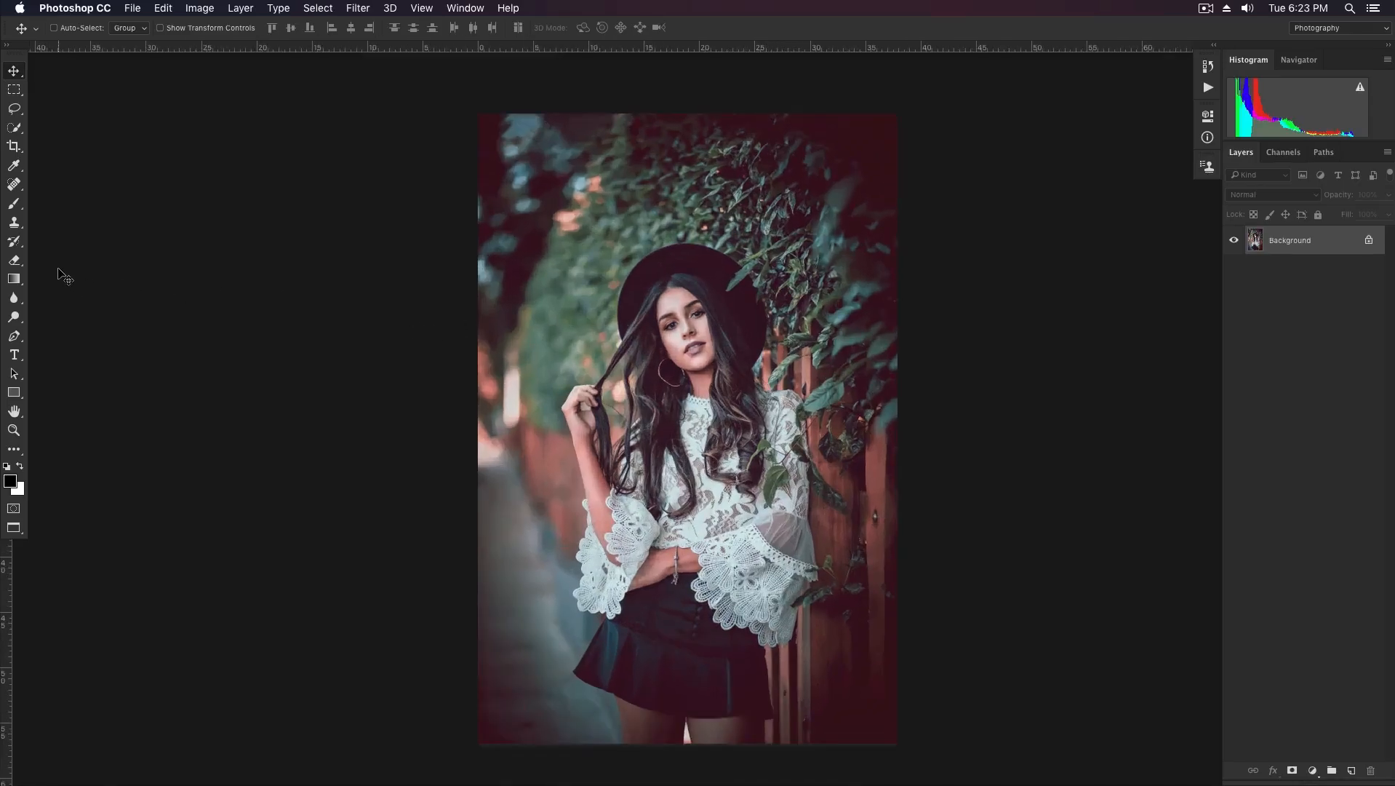
Get the Brush tool ready and set the foreground color to a bright, saturated red.
{"action": "left_click", "coordinate": [14, 205]}
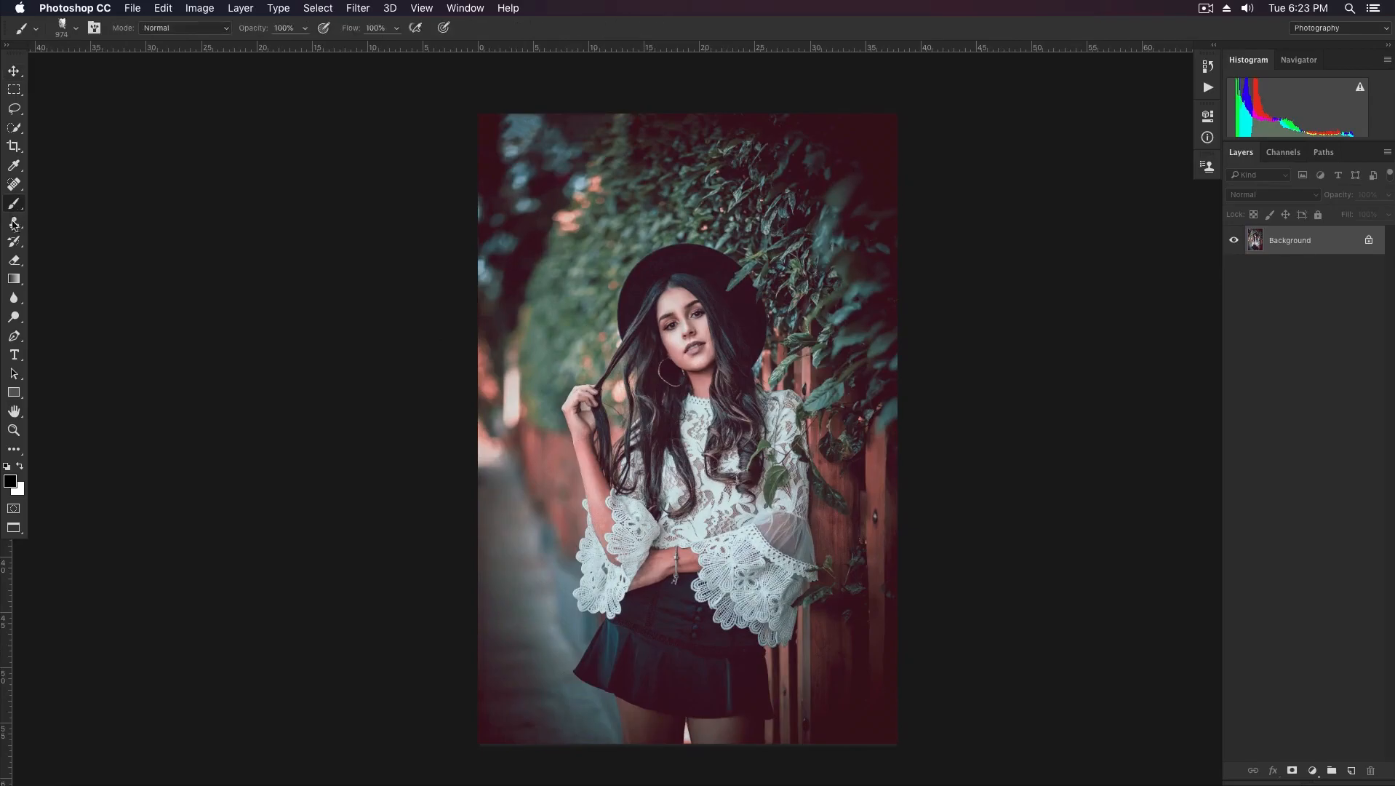
{"action": "left_click", "coordinate": [9, 482]}
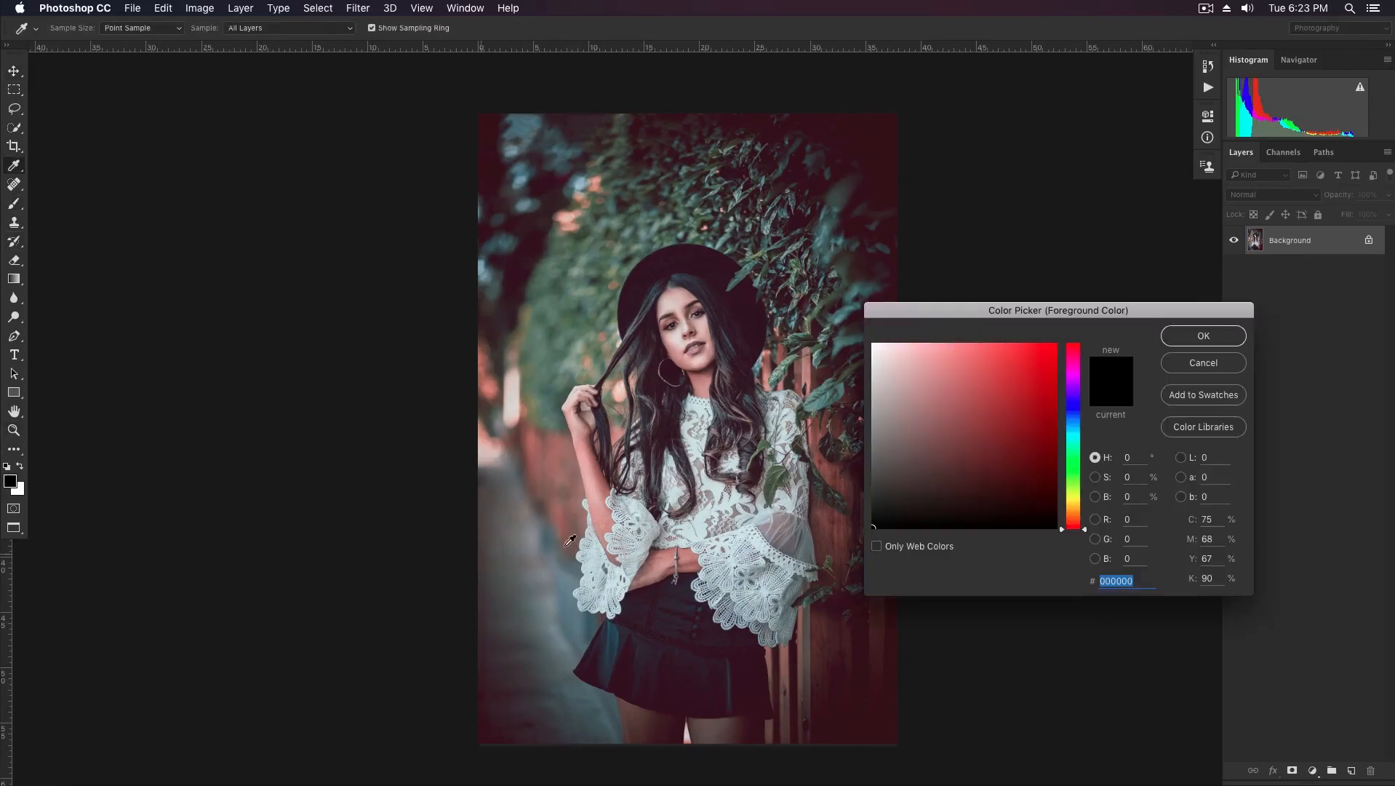
{"action": "left_click", "coordinate": [1074, 506]}
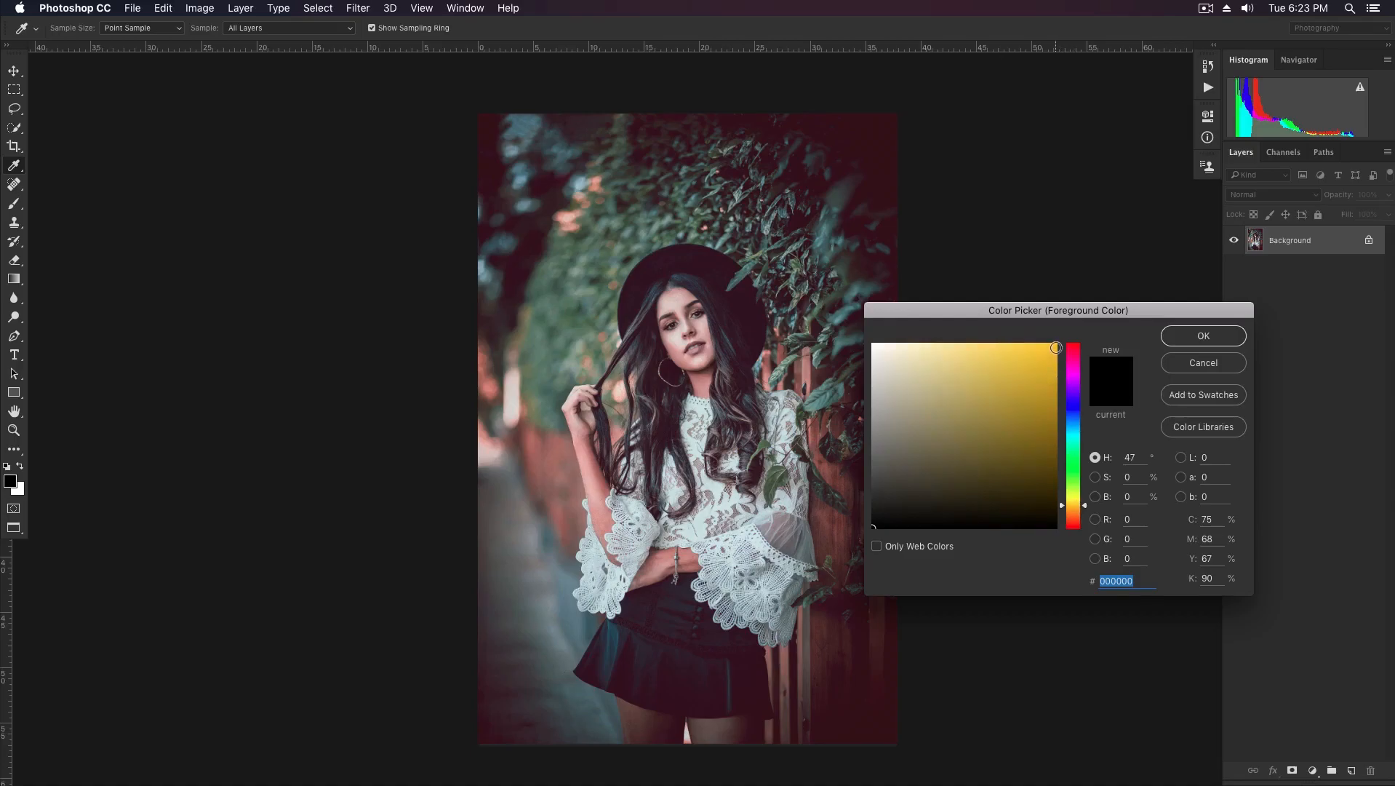
{"action": "left_click_drag", "start_coordinate": [1055, 347], "coordinate": [1064, 338]}
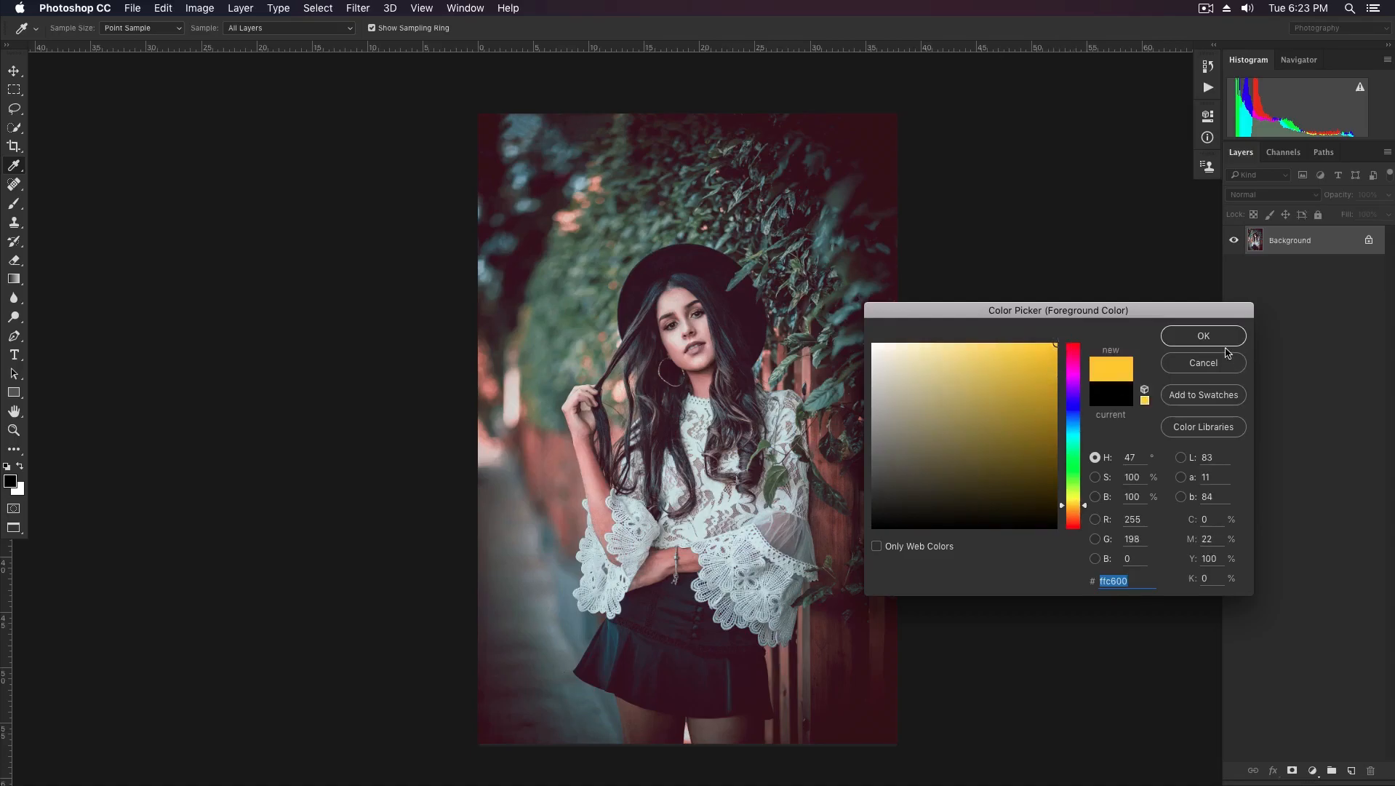
{"action": "left_click", "coordinate": [810, 367]}
{"action": "left_click_drag", "start_coordinate": [1056, 418], "coordinate": [1062, 378]}
{"action": "left_click", "coordinate": [1191, 337]}
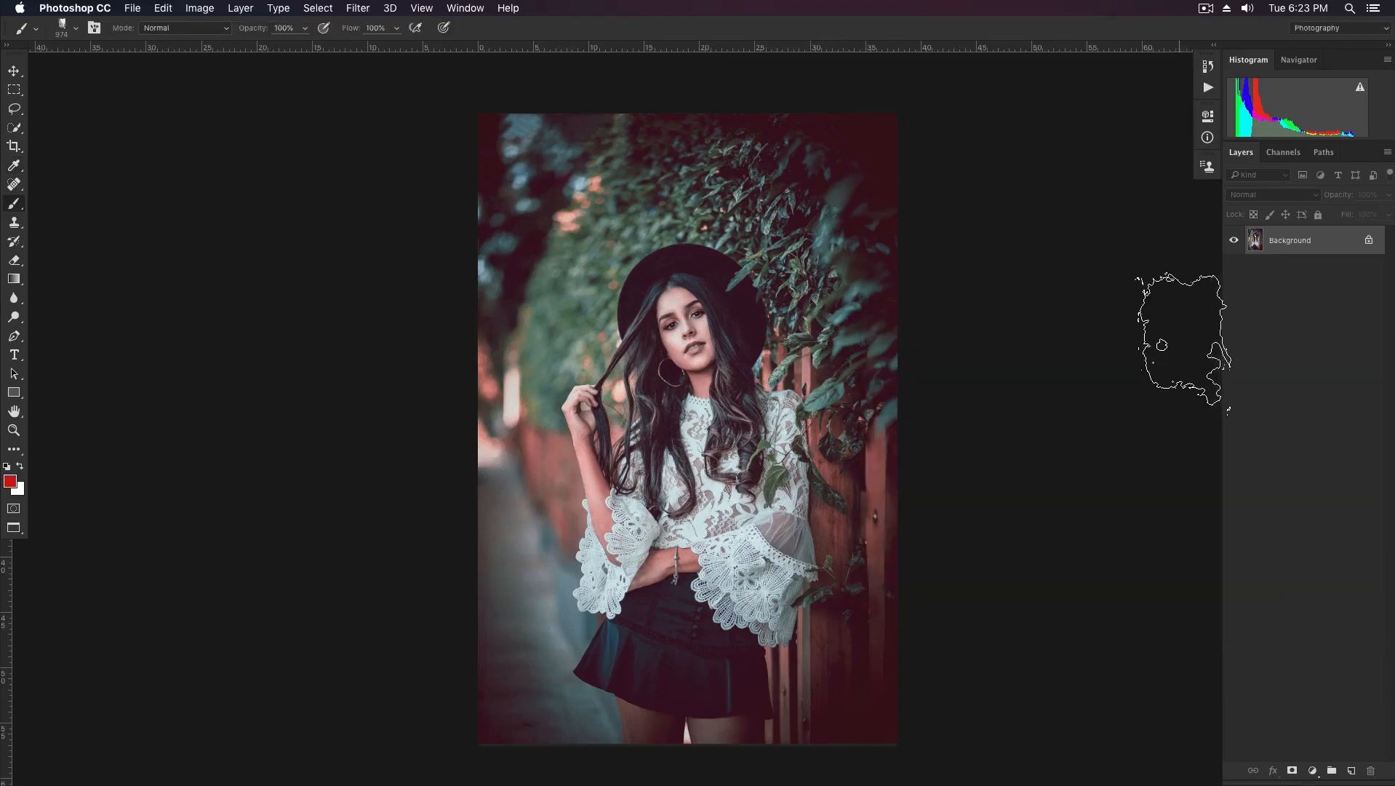
On a new layer, paint a single red dab with a 974 px soft round brush on the foliage left of the hat.
{"action": "left_click", "coordinate": [1353, 771]}
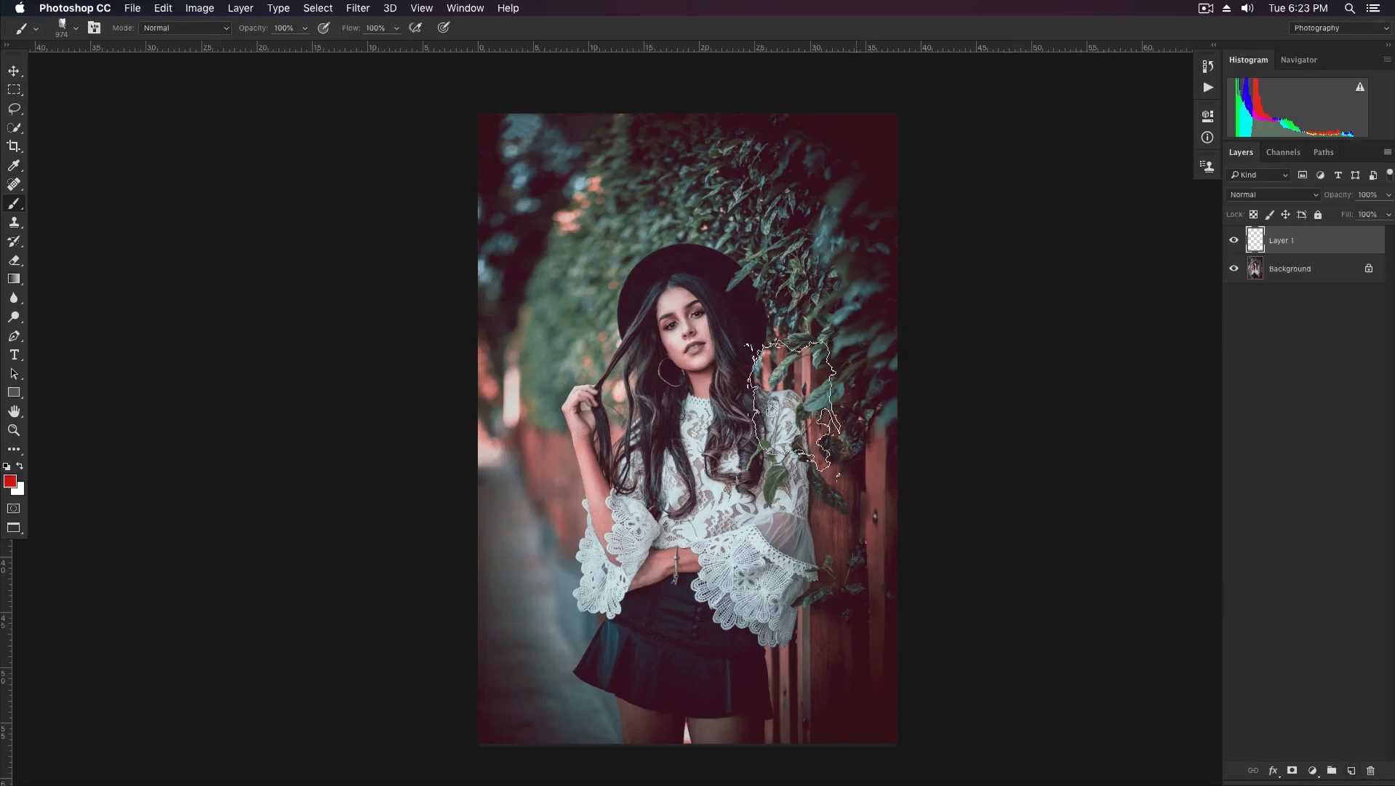
{"action": "right_click", "coordinate": [726, 359]}
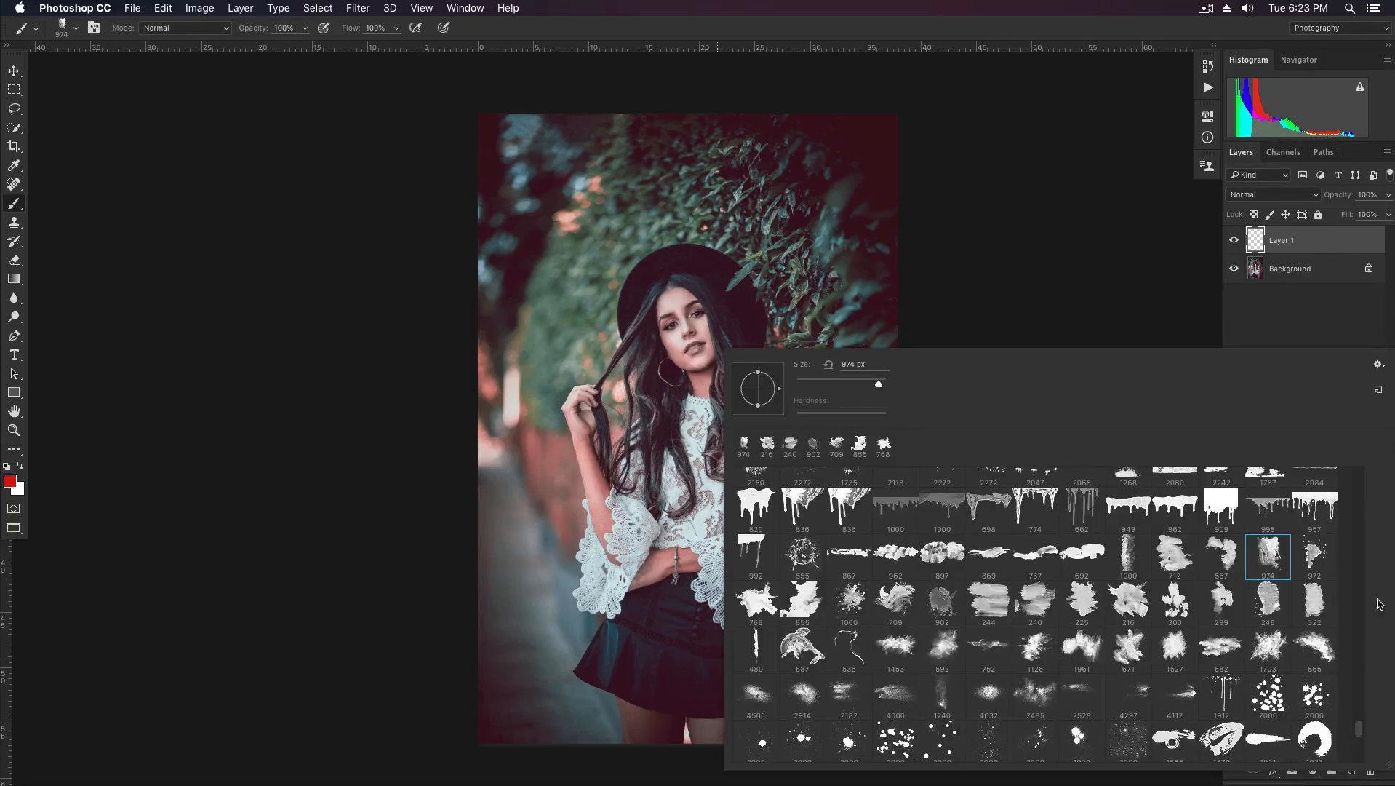
{"action": "scroll", "coordinate": [1365, 504], "scroll_direction": "up", "scroll_amount": 5}
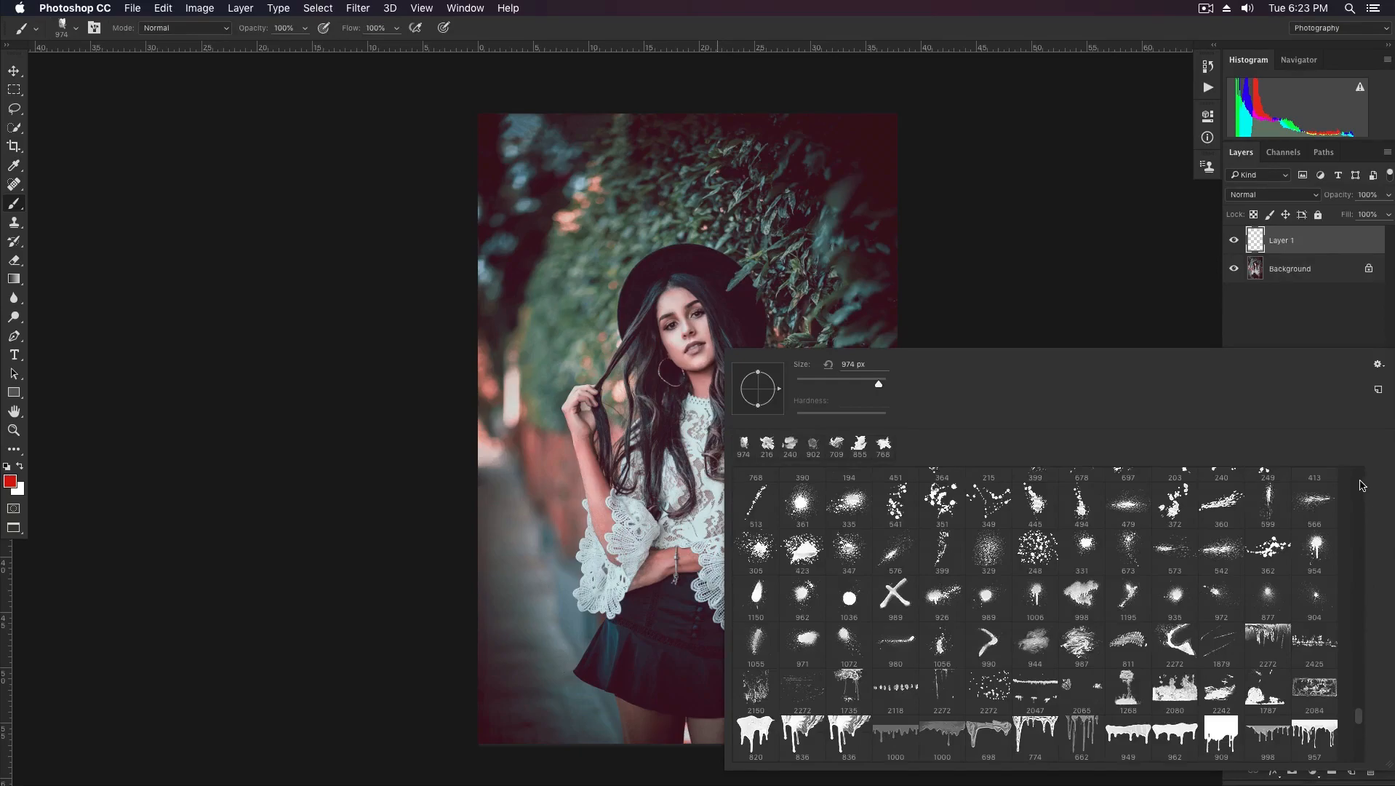
{"action": "scroll", "coordinate": [1363, 485], "scroll_direction": "up", "scroll_amount": 10}
{"action": "left_click", "coordinate": [756, 489]}
{"action": "left_click", "coordinate": [737, 25]}
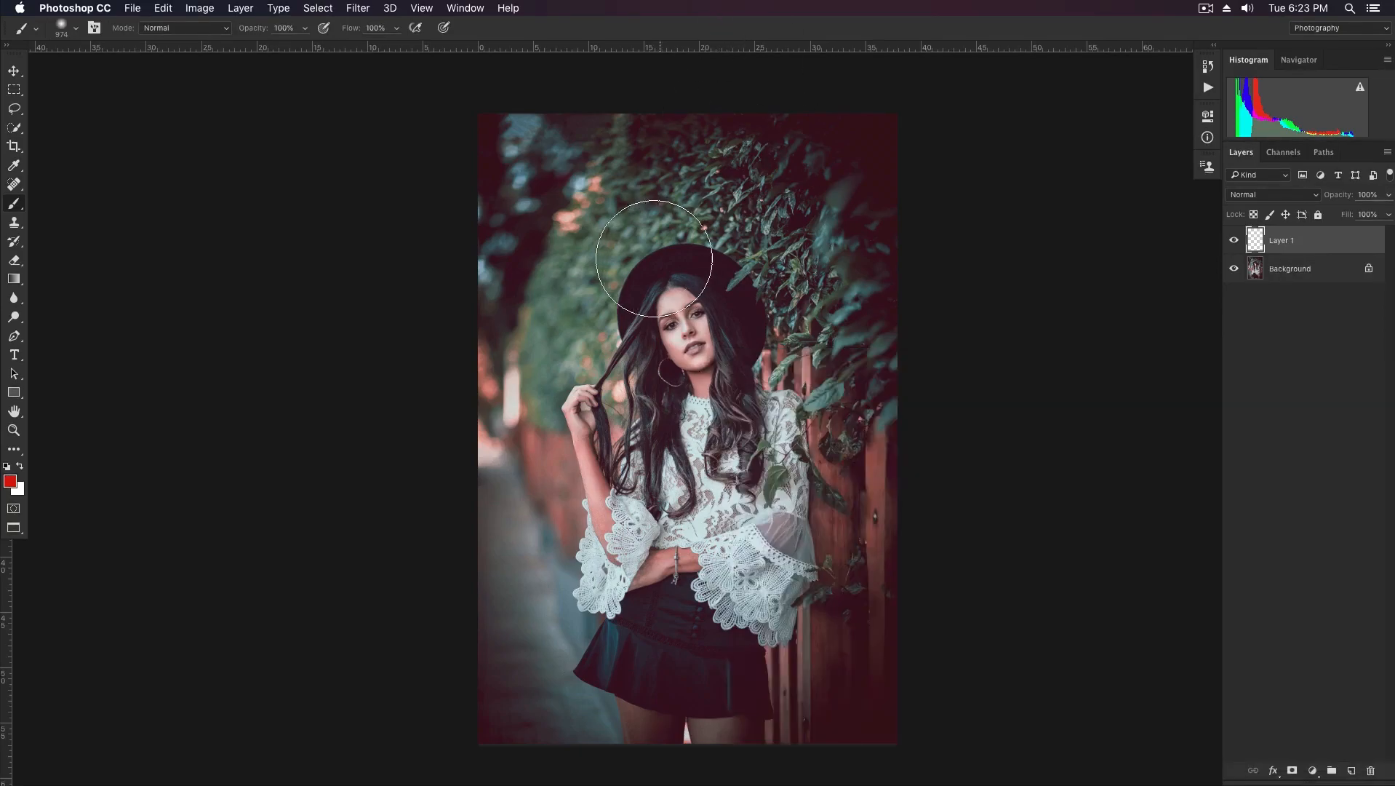
{"action": "left_click", "coordinate": [588, 238]}
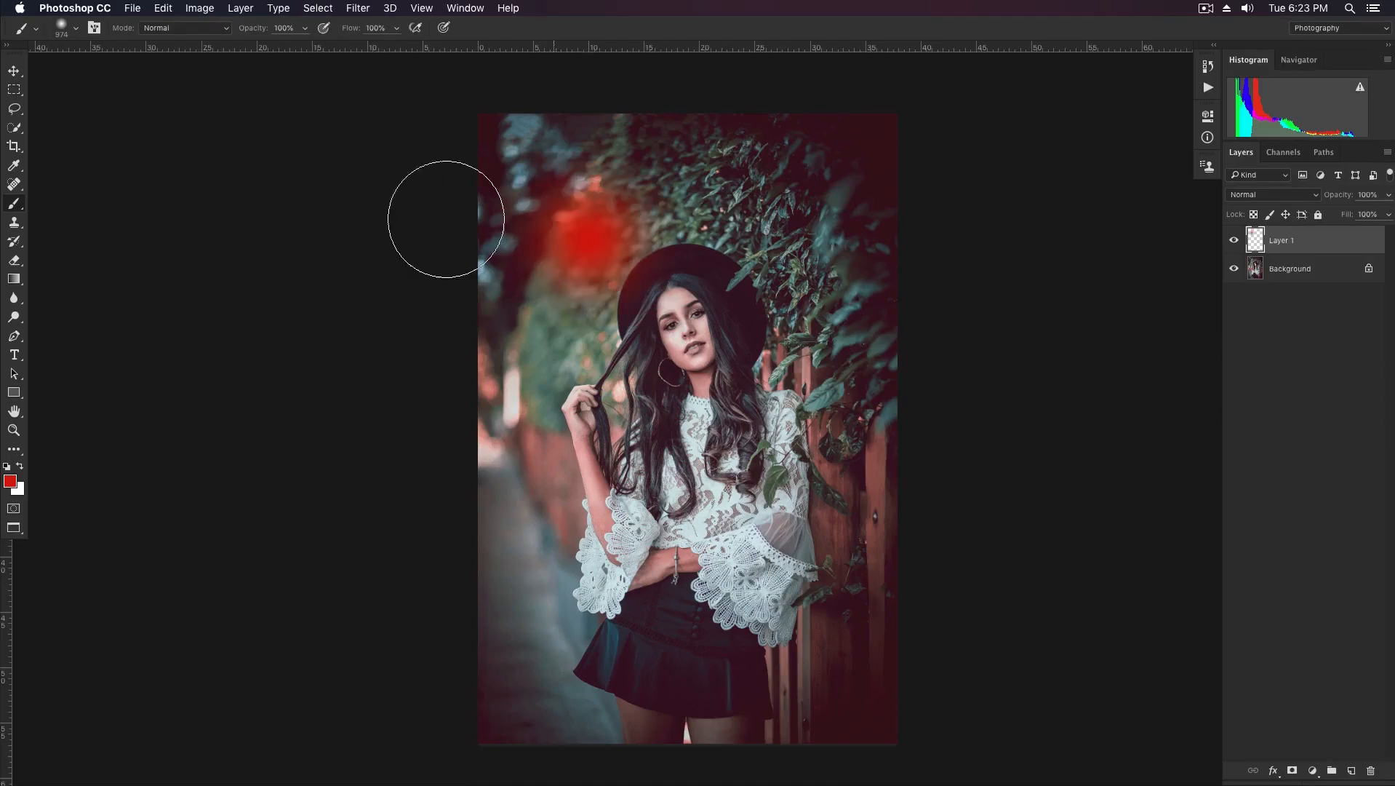
Scale the red dab up to about 205% and move it toward the photo's upper-left corner.
{"action": "left_click", "coordinate": [15, 71]}
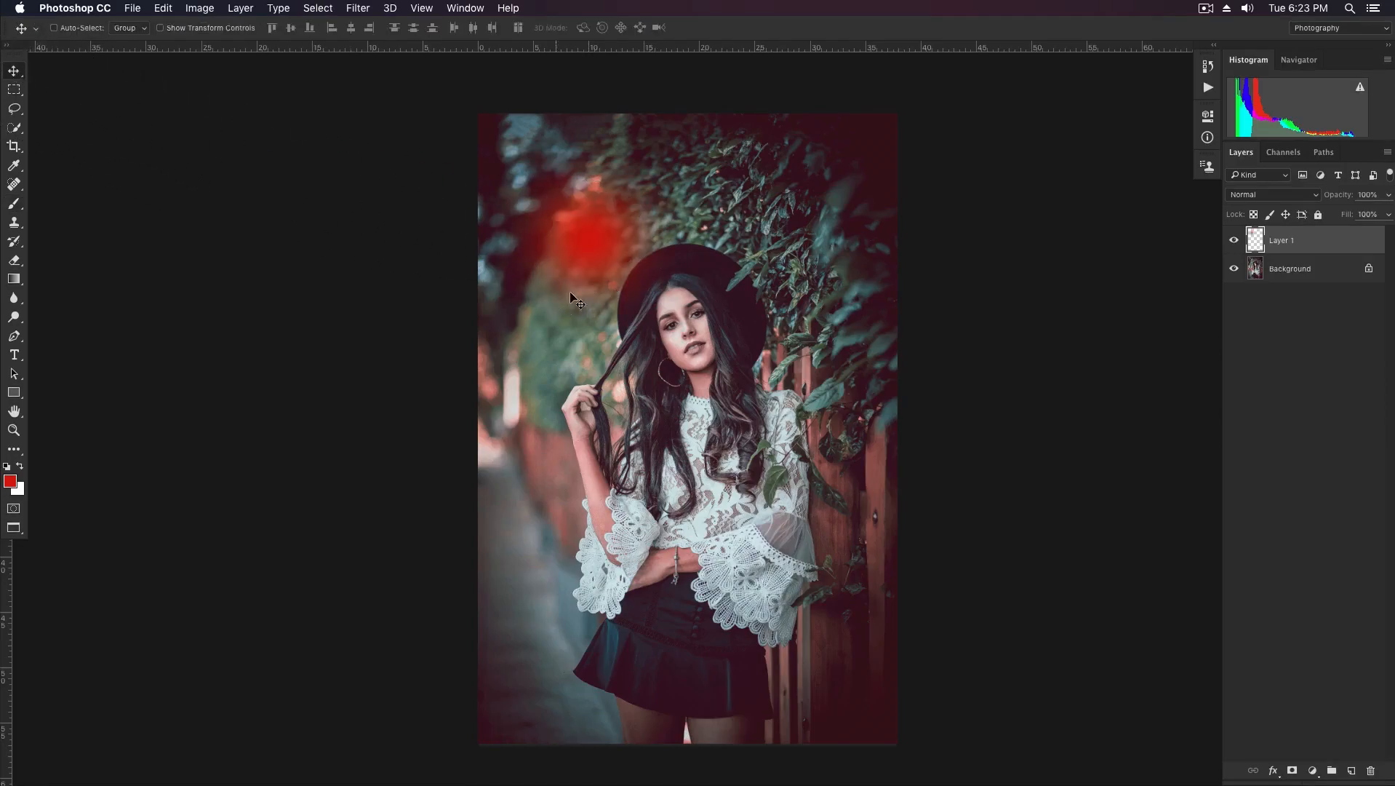
{"action": "left_click", "coordinate": [163, 9]}
{"action": "left_click", "coordinate": [239, 305]}
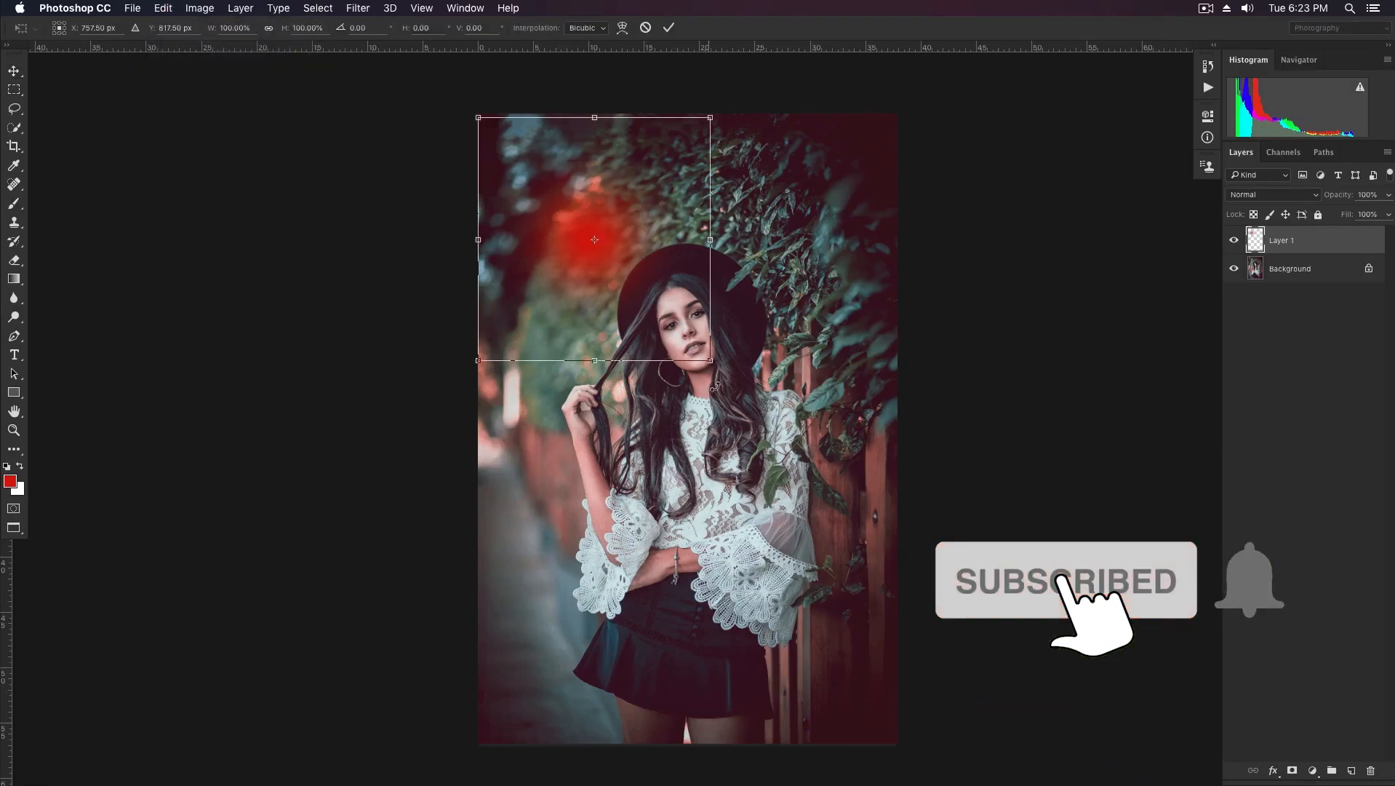
{"action": "left_click_drag", "start_coordinate": [711, 362], "coordinate": [834, 486]}
{"action": "left_click_drag", "start_coordinate": [769, 423], "coordinate": [715, 397]}
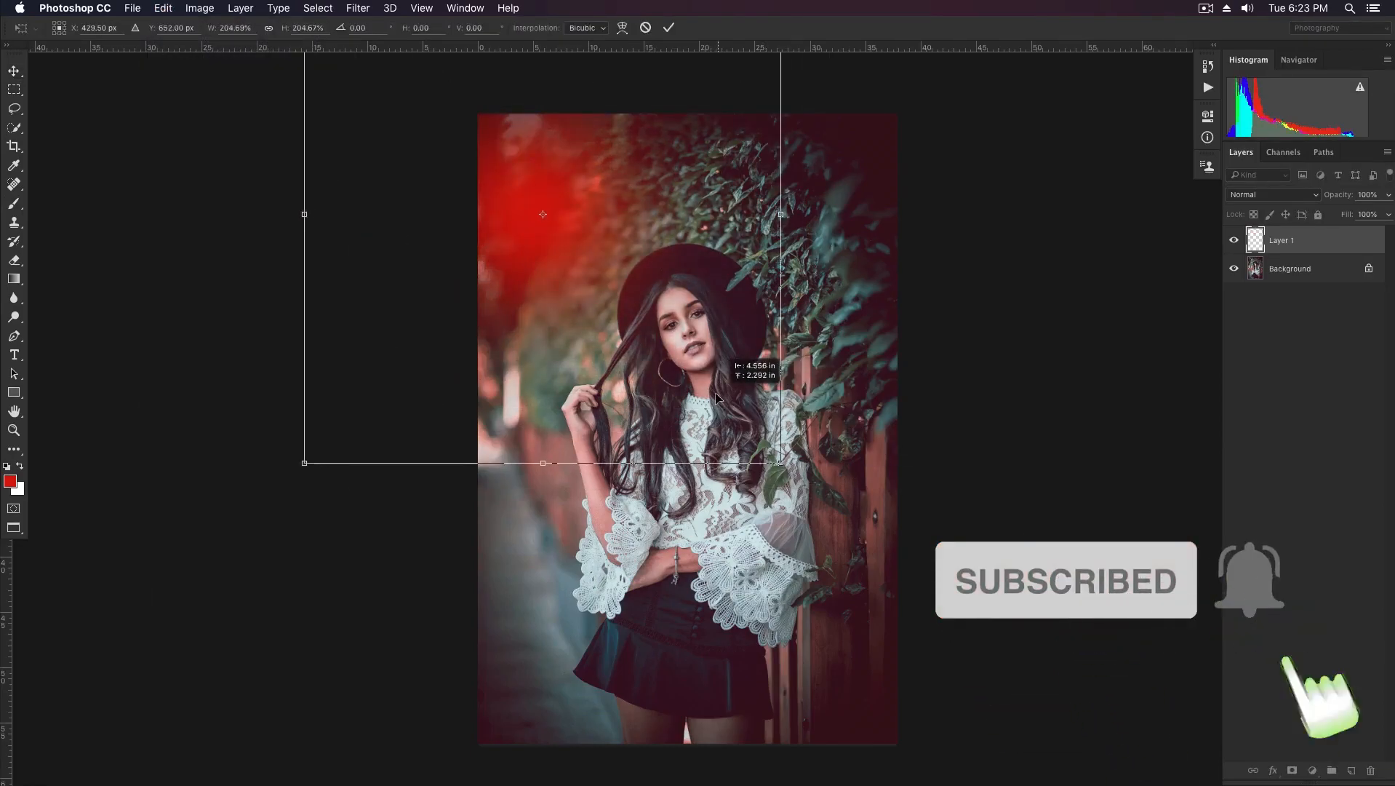
{"action": "key", "text": "Return"}
Set the red glow layer's blend mode to Screen and enlarge the glow further over the photo's upper-left area.
{"action": "left_click", "coordinate": [1292, 199]}
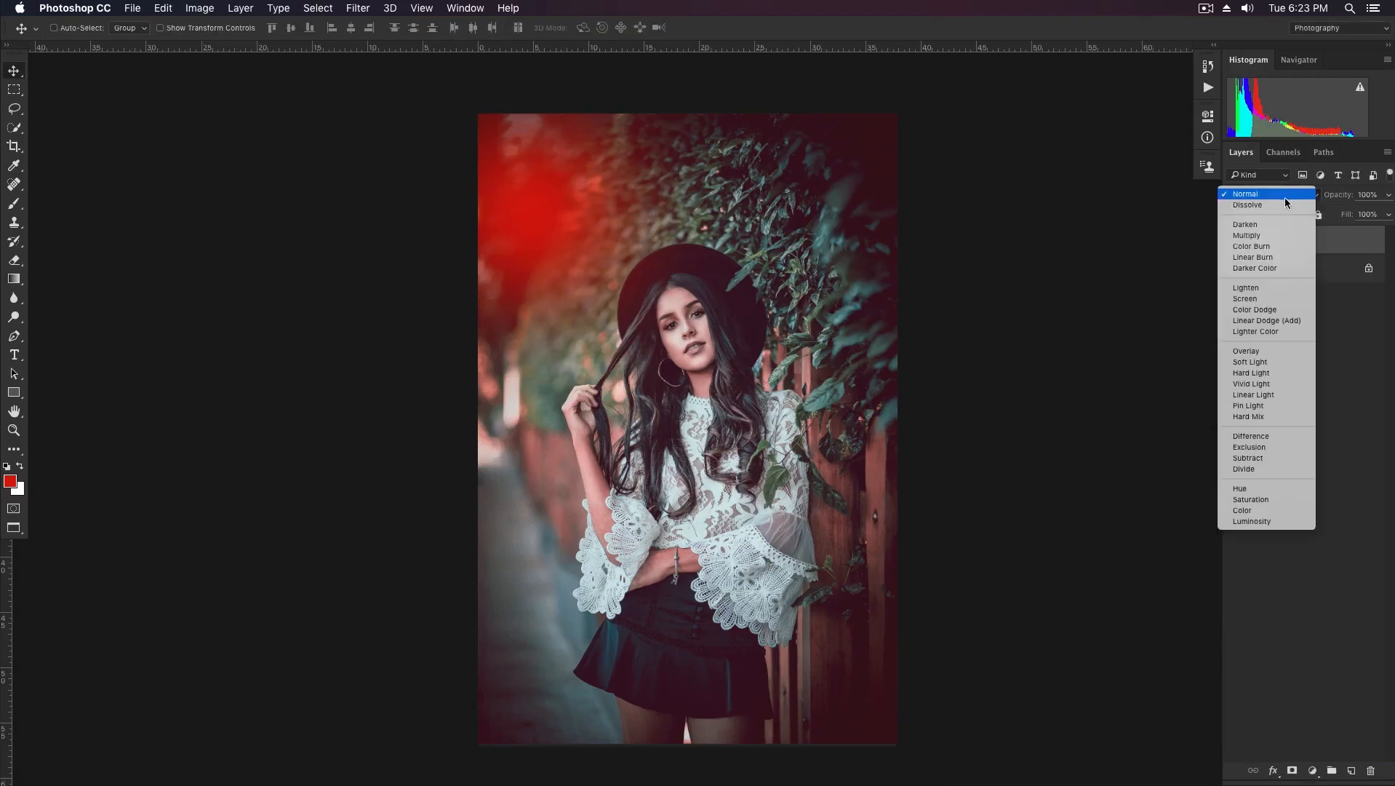
{"action": "left_click_drag", "start_coordinate": [580, 290], "coordinate": [534, 246]}
{"action": "scroll", "coordinate": [563, 225], "scroll_direction": "down", "scroll_amount": 3}
{"action": "key", "text": "super+t"}
{"action": "left_click_drag", "start_coordinate": [681, 362], "coordinate": [758, 441]}
{"action": "left_click_drag", "start_coordinate": [673, 288], "coordinate": [642, 333]}
{"action": "key", "text": "Return"}
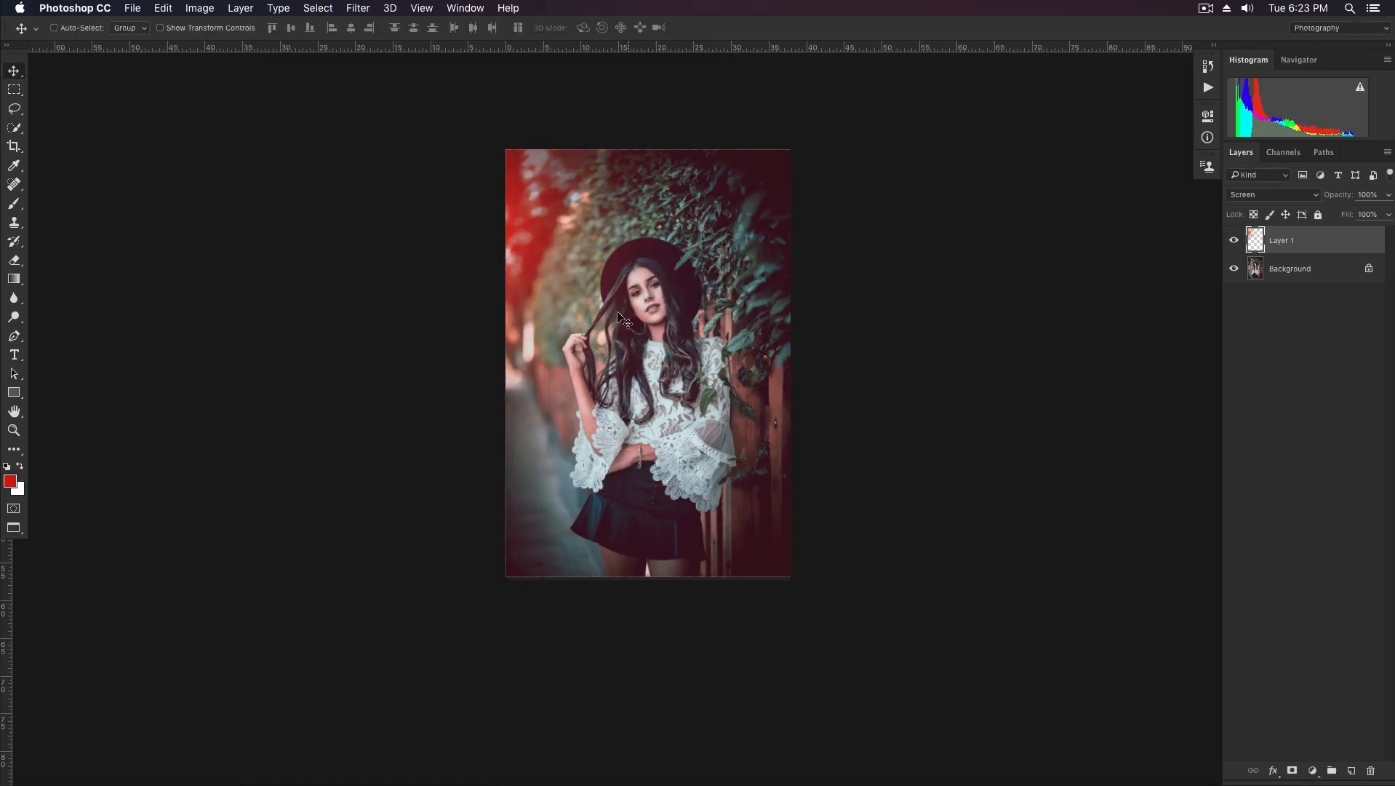
Duplicate the red glow layer and shift the copy down toward the photo's left edge.
{"action": "left_click_drag", "start_coordinate": [1339, 245], "coordinate": [1351, 770]}
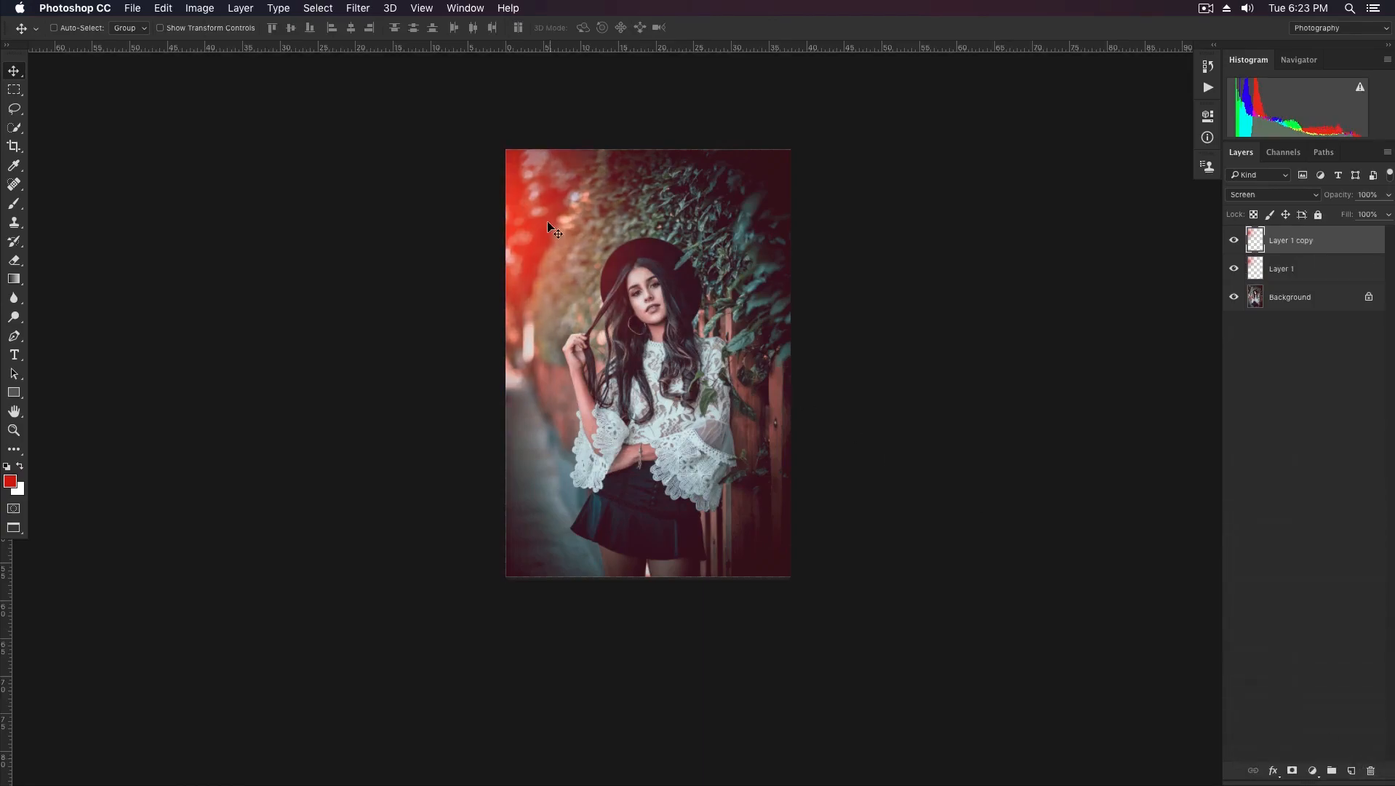
{"action": "left_click_drag", "start_coordinate": [529, 213], "coordinate": [489, 253]}
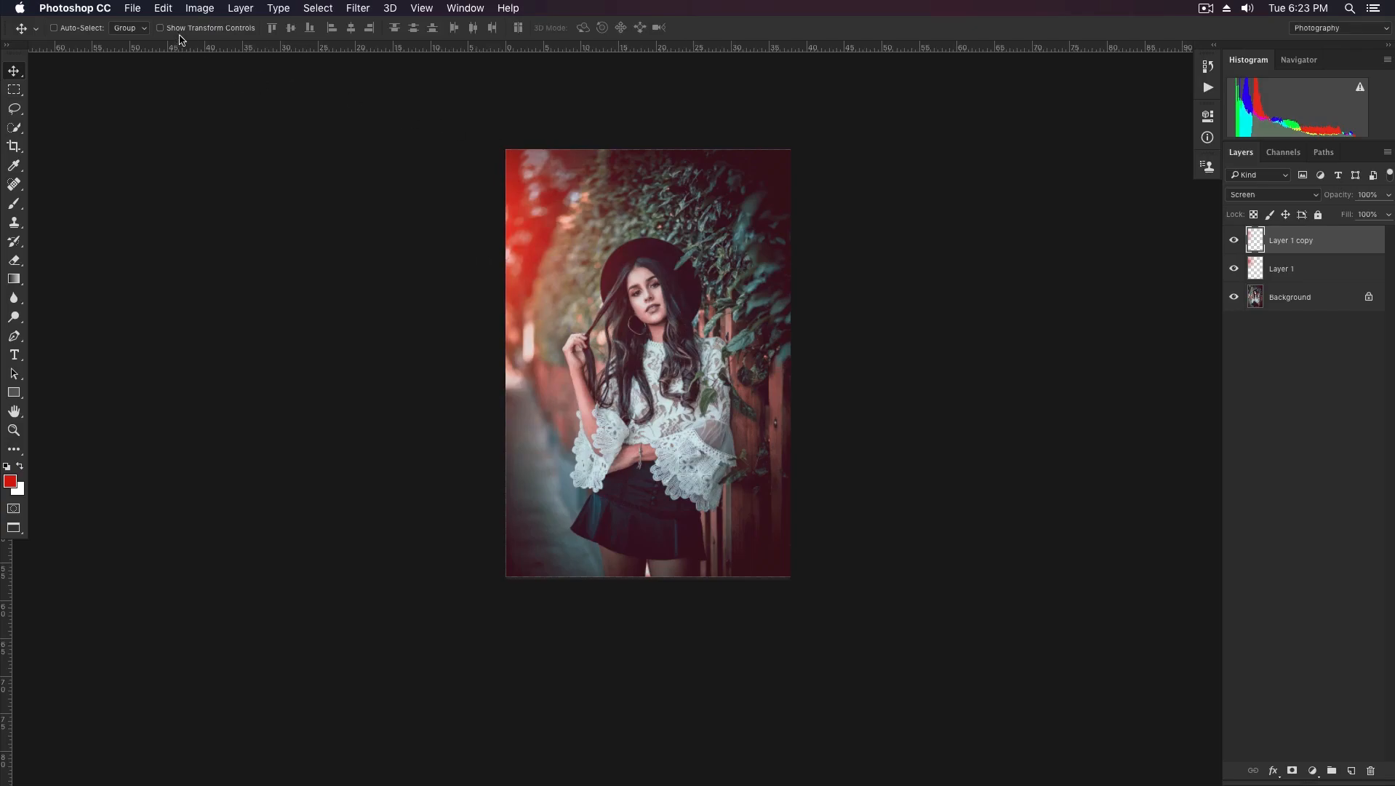
Recolor the glow copy to orange using Hue/Saturation with Hue +50.
{"action": "left_click", "coordinate": [193, 9]}
{"action": "mouse_move", "coordinate": [219, 50]}
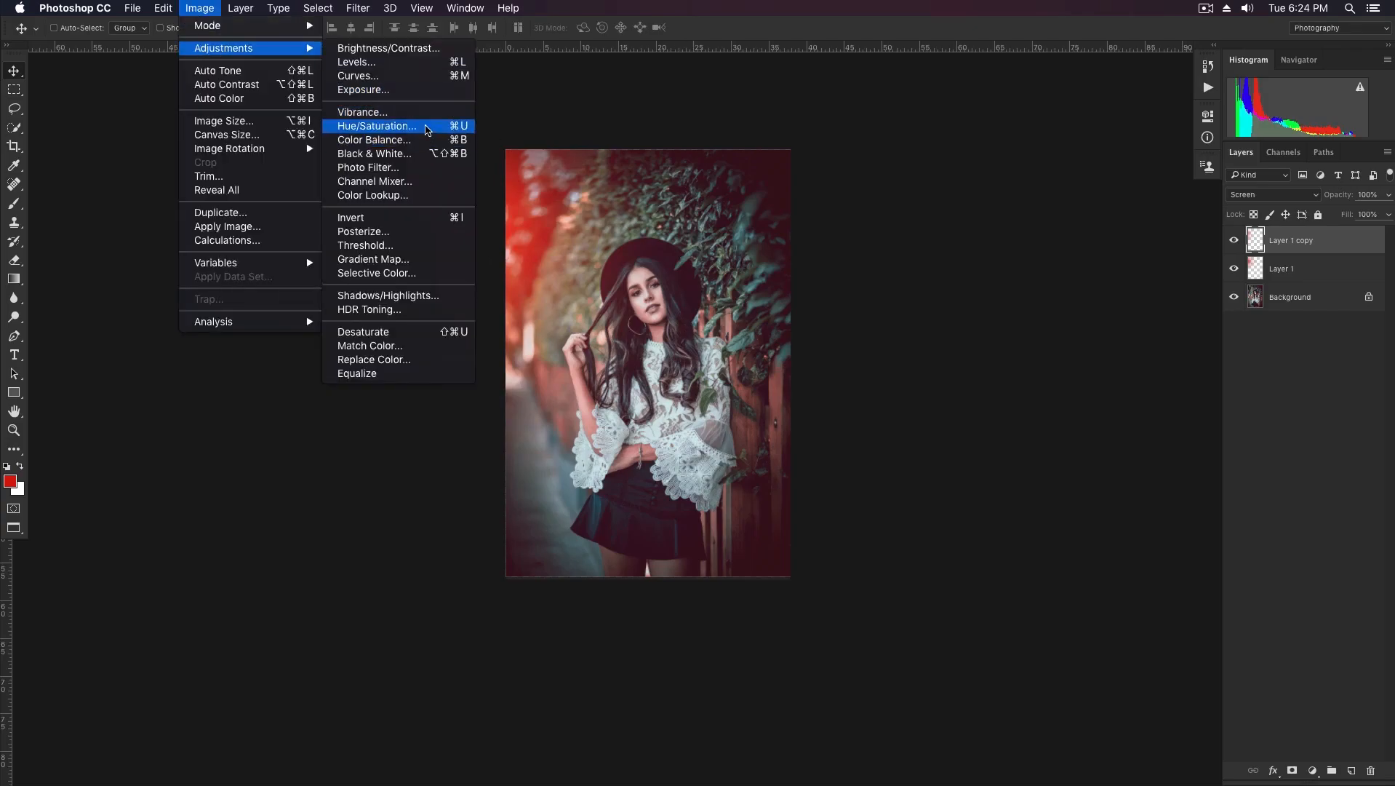
{"action": "left_click", "coordinate": [426, 127]}
{"action": "left_click_drag", "start_coordinate": [1000, 491], "coordinate": [1034, 476]}
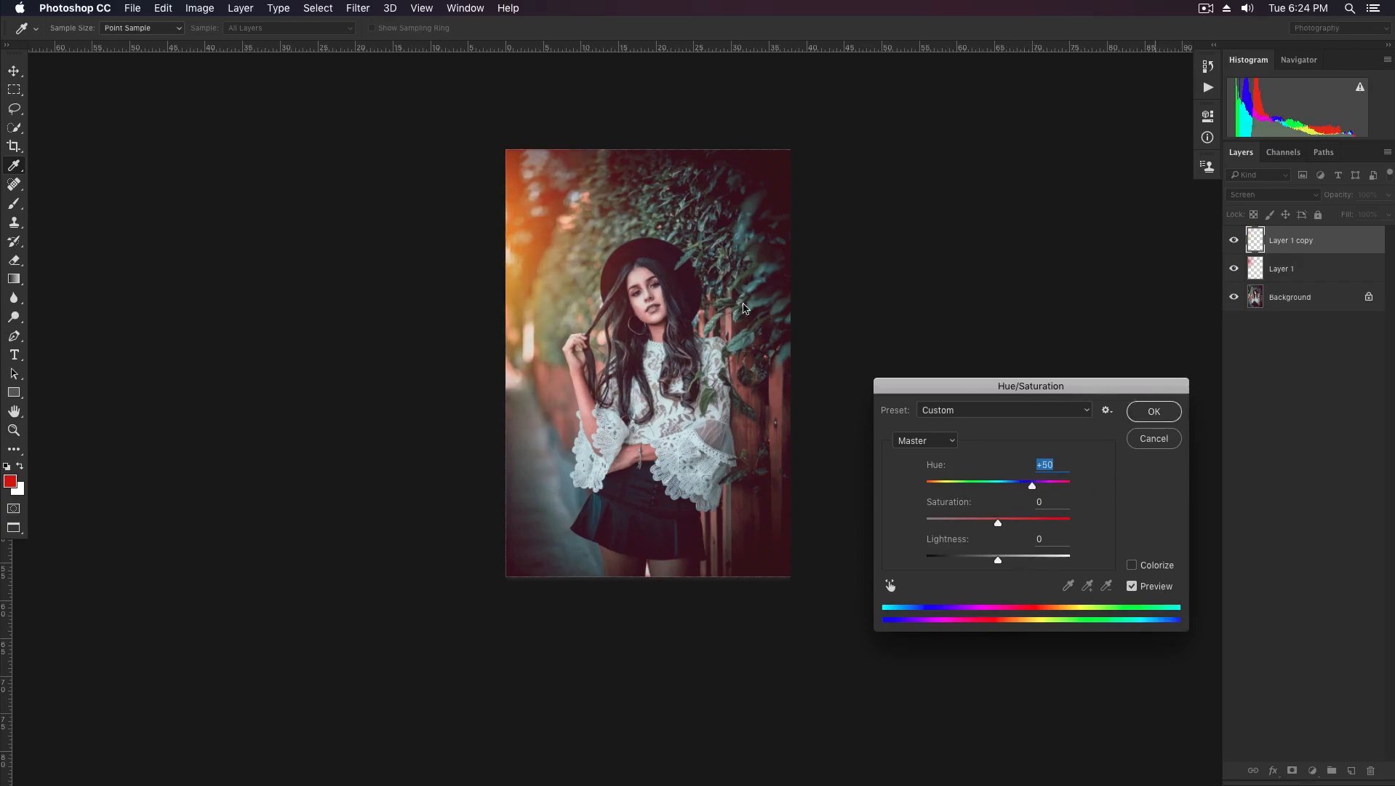
{"action": "left_click", "coordinate": [1155, 410]}
{"action": "key", "text": "v"}
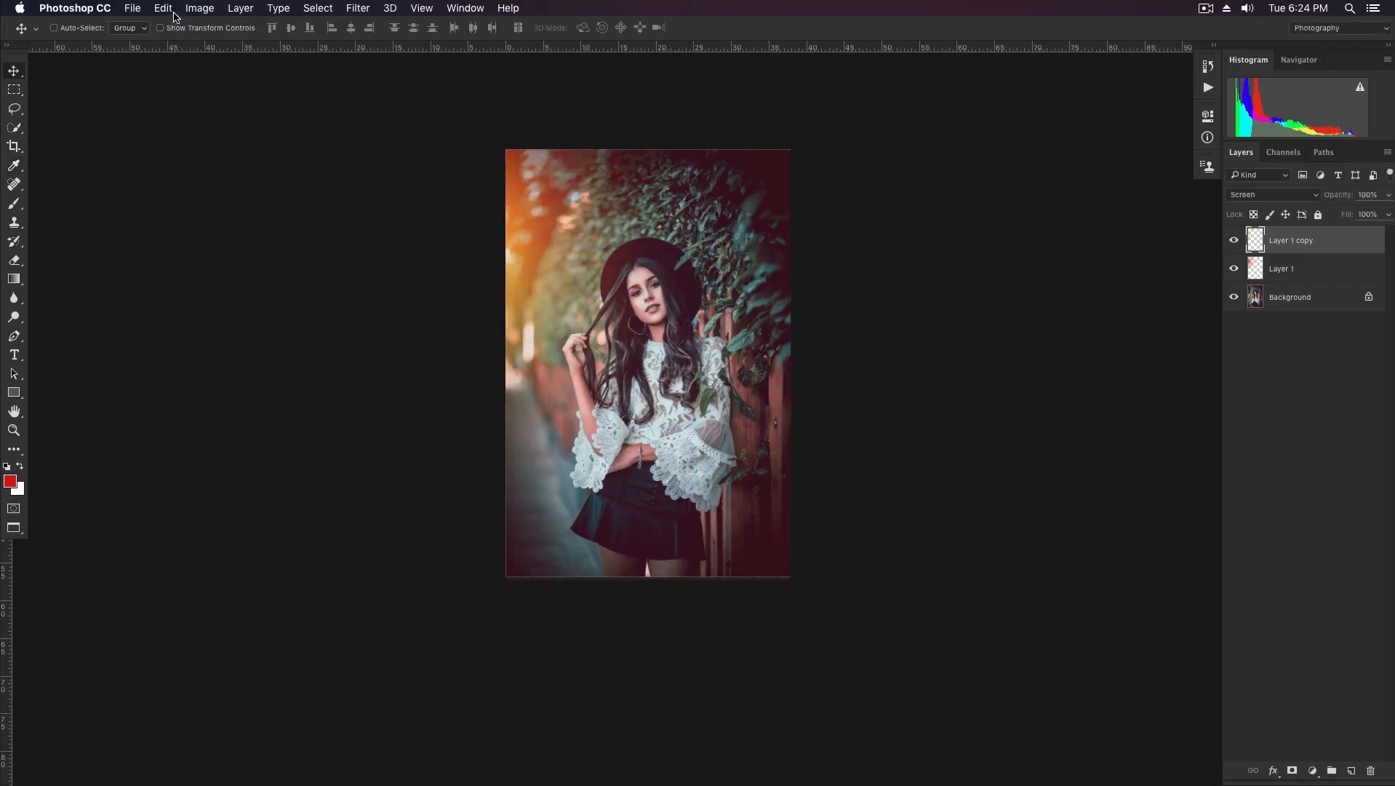
Scale the orange glow copy down to about 58% and nudge it inward from the photo's left edge.
{"action": "left_click", "coordinate": [164, 9]}
{"action": "left_click", "coordinate": [211, 307]}
{"action": "left_click_drag", "start_coordinate": [688, 518], "coordinate": [587, 412]}
{"action": "left_click_drag", "start_coordinate": [507, 314], "coordinate": [545, 312]}
{"action": "key", "text": "Return"}
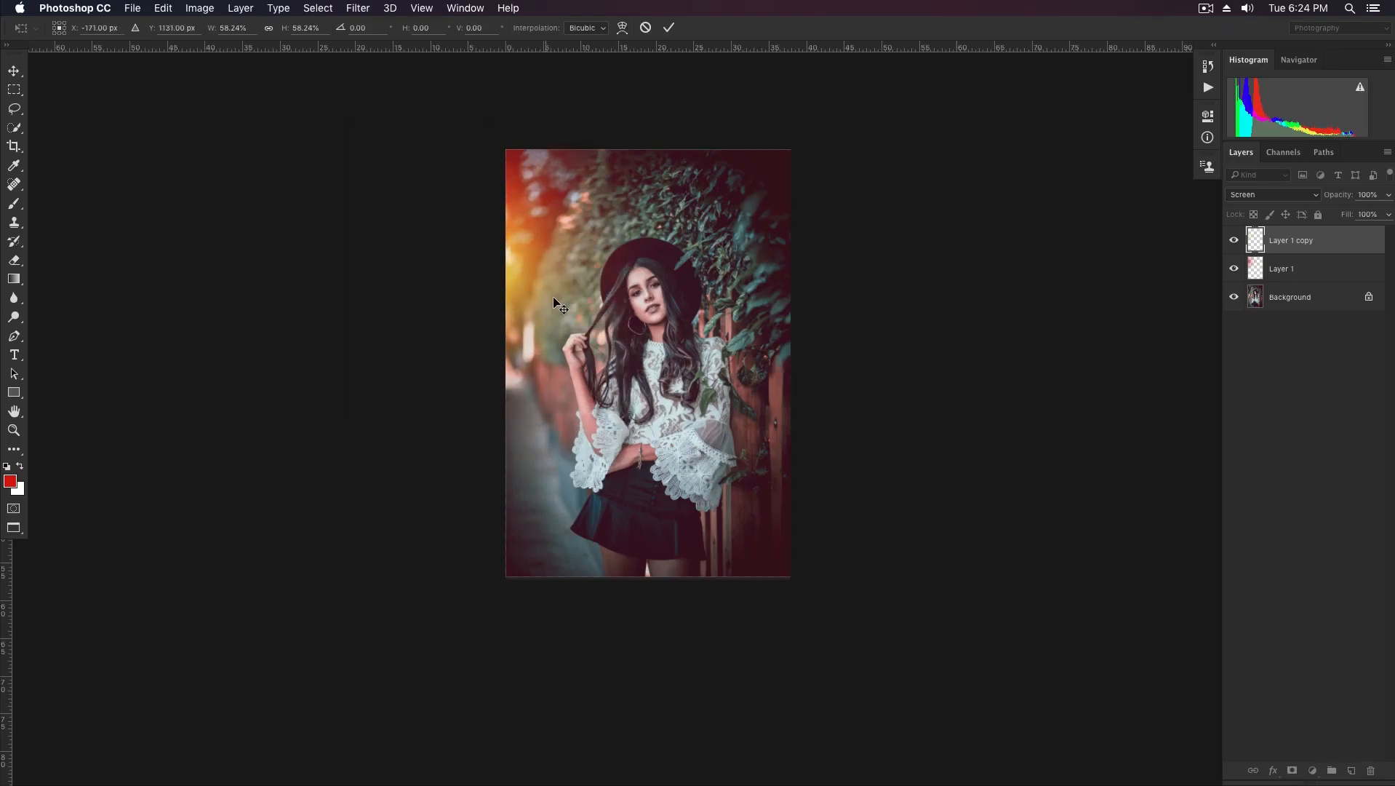
{"action": "scroll", "coordinate": [554, 297], "scroll_direction": "up", "scroll_amount": 1}
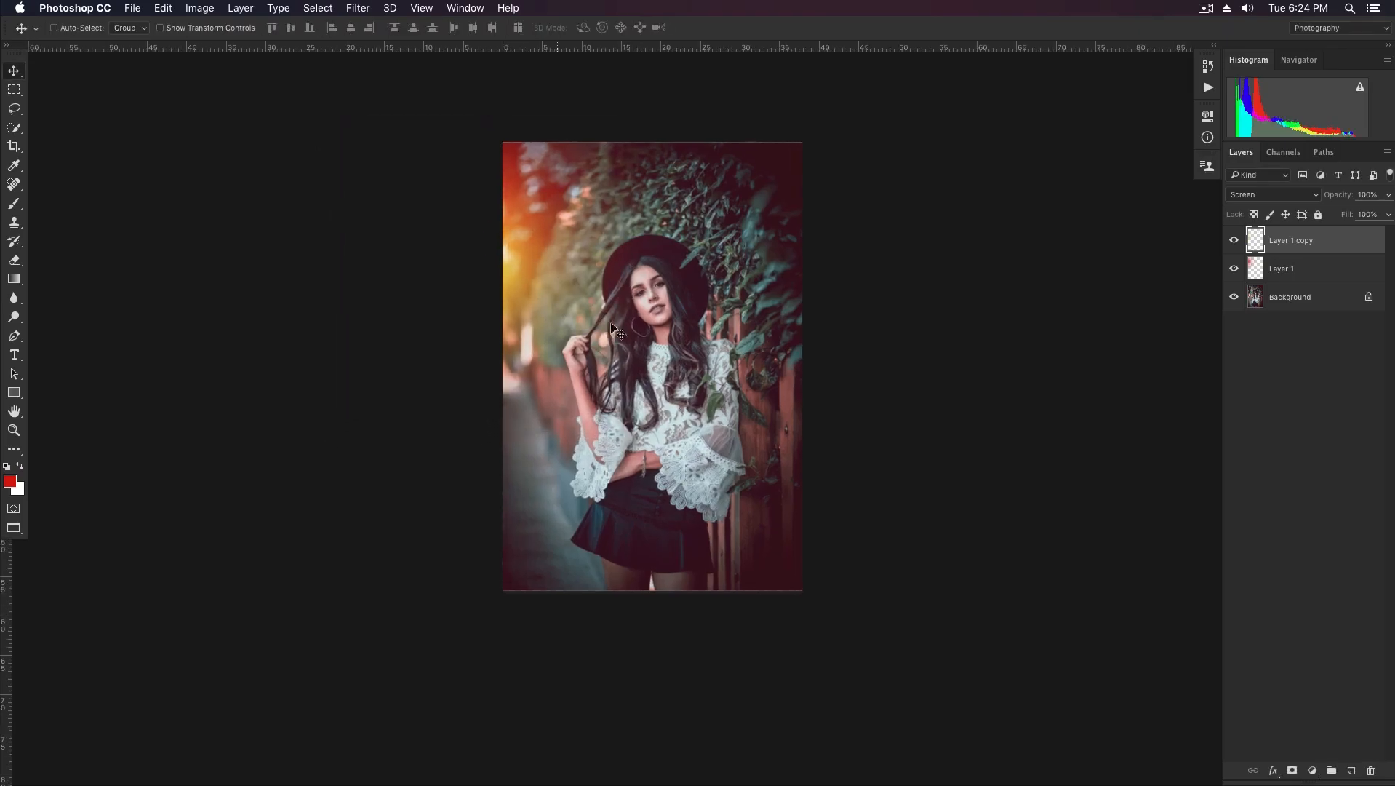
Duplicate the original red glow layer again and move this copy to the photo's lower-right corner.
{"action": "left_click", "coordinate": [1278, 272]}
{"action": "left_click_drag", "start_coordinate": [1314, 274], "coordinate": [1351, 770]}
{"action": "left_click_drag", "start_coordinate": [573, 251], "coordinate": [973, 544]}
Recolor the lower-right glow to a dim blue using Hue/Saturation with Hue -168, Saturation +45 and Lightness -56.
{"action": "left_click", "coordinate": [199, 8]}
{"action": "mouse_move", "coordinate": [205, 32]}
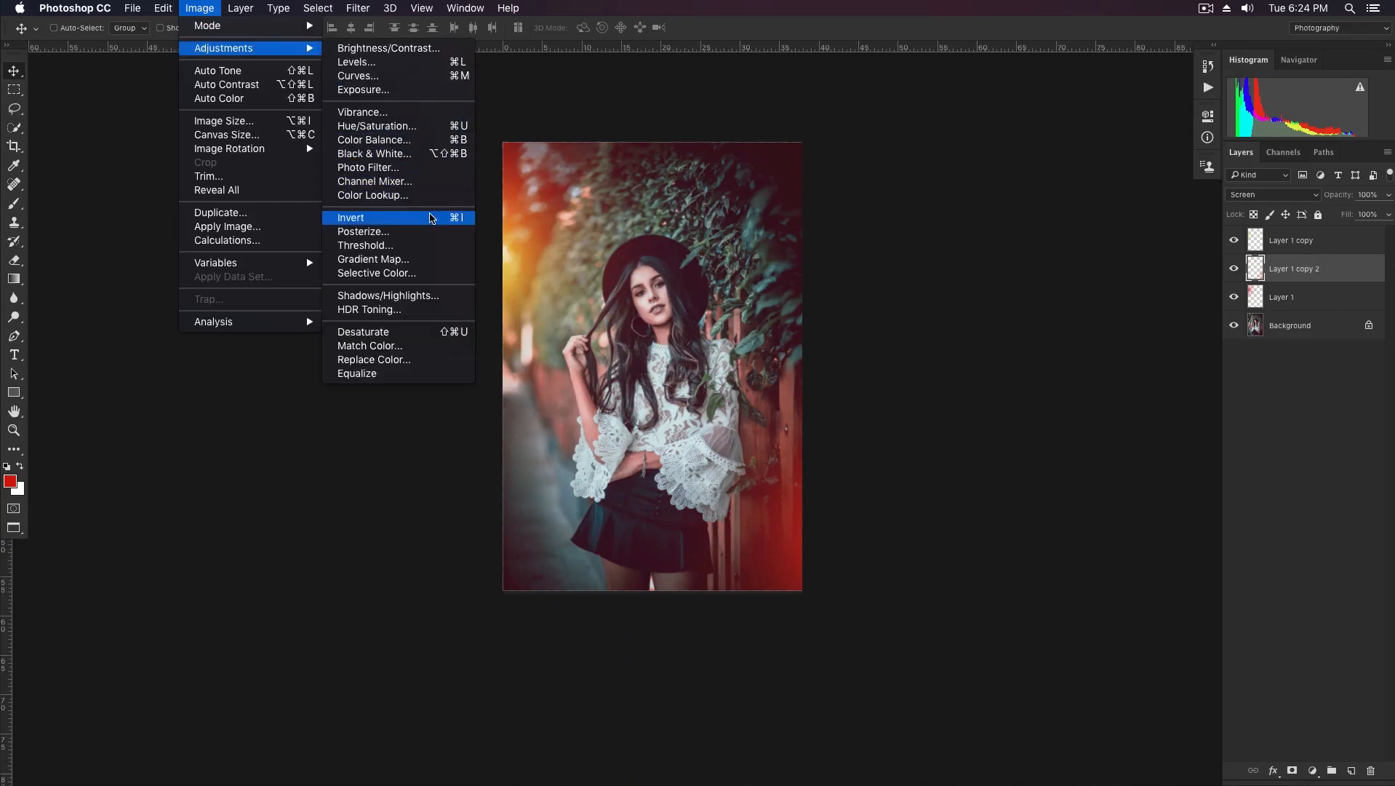
{"action": "left_click", "coordinate": [397, 126]}
{"action": "left_click_drag", "start_coordinate": [937, 388], "coordinate": [336, 422]}
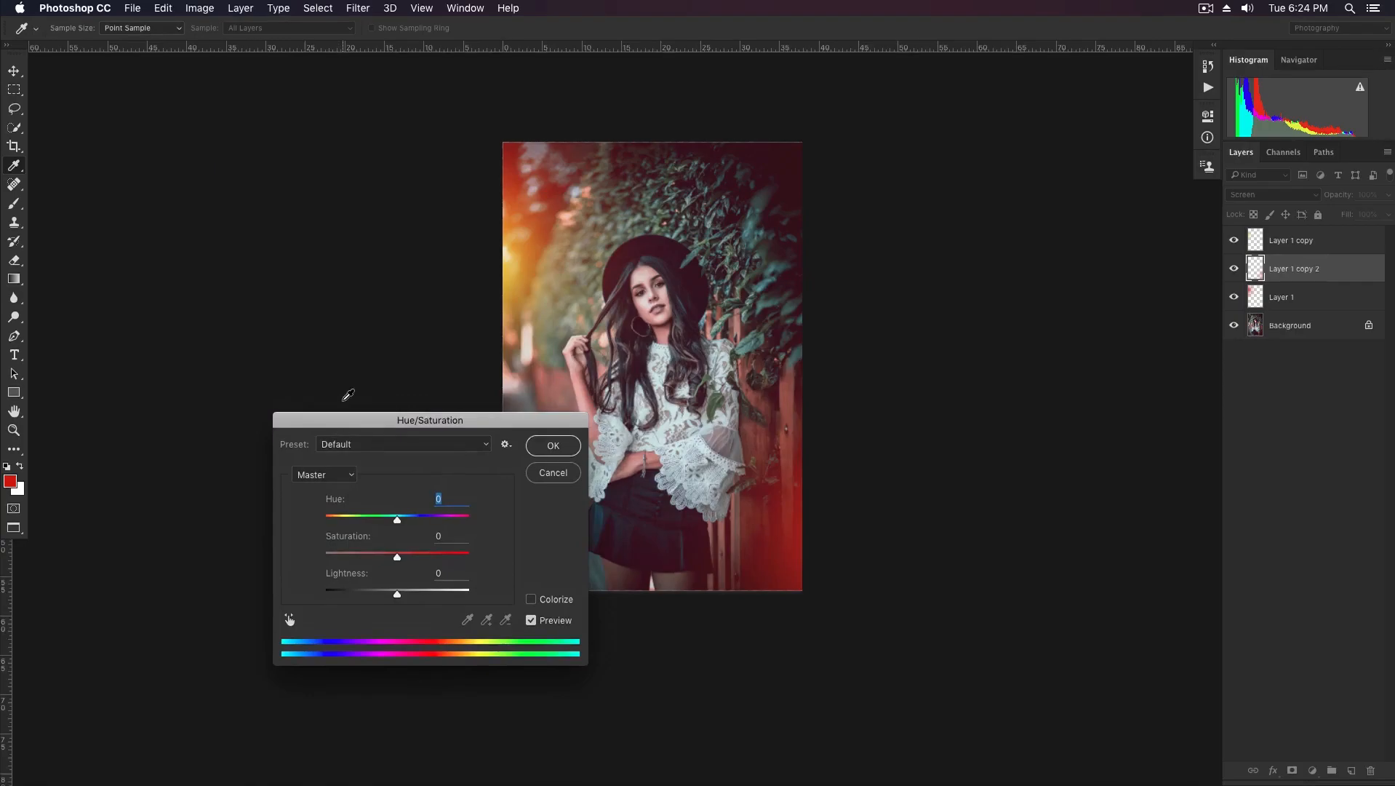
{"action": "left_click_drag", "start_coordinate": [397, 520], "coordinate": [326, 518]}
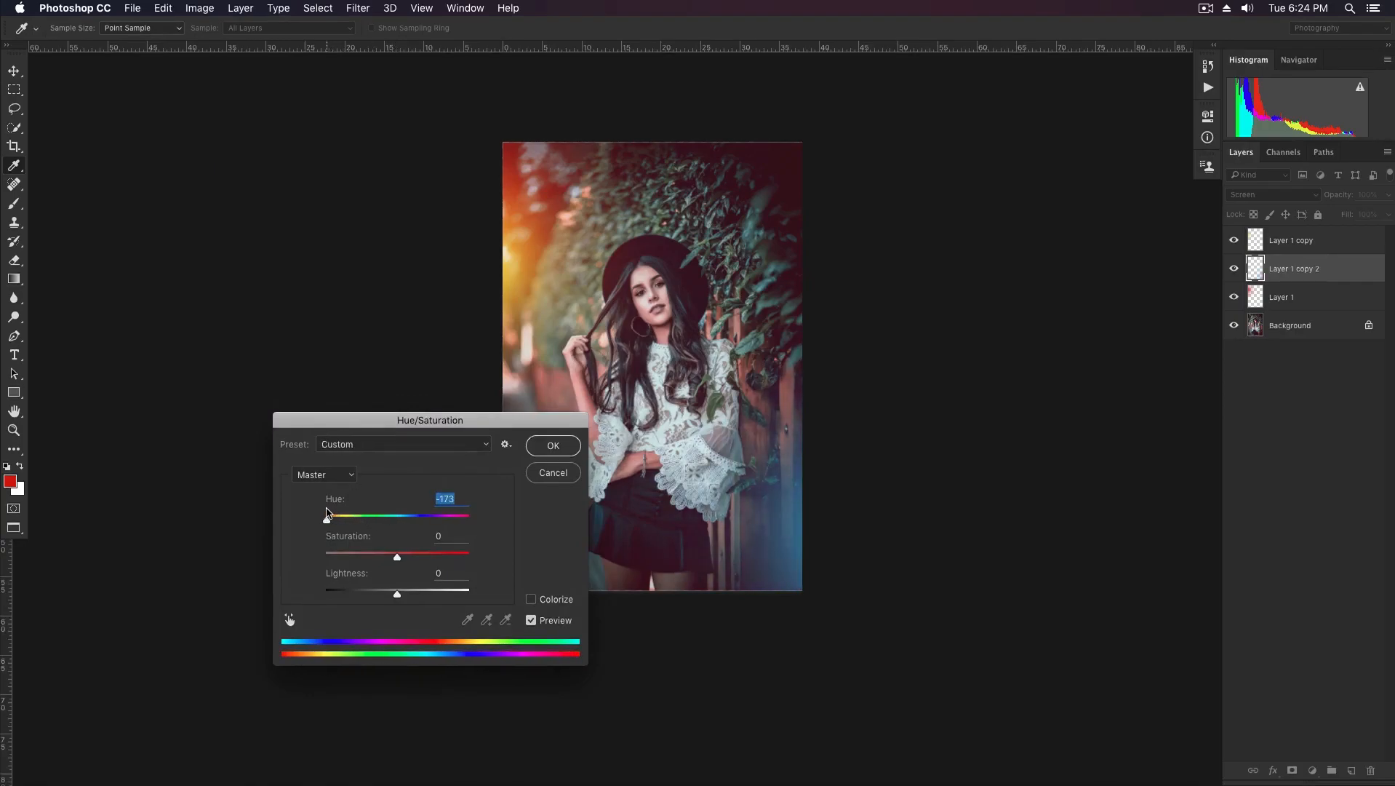
{"action": "left_click_drag", "start_coordinate": [398, 559], "coordinate": [359, 553]}
{"action": "left_click_drag", "start_coordinate": [399, 596], "coordinate": [430, 561]}
{"action": "left_click_drag", "start_coordinate": [329, 522], "coordinate": [329, 523]}
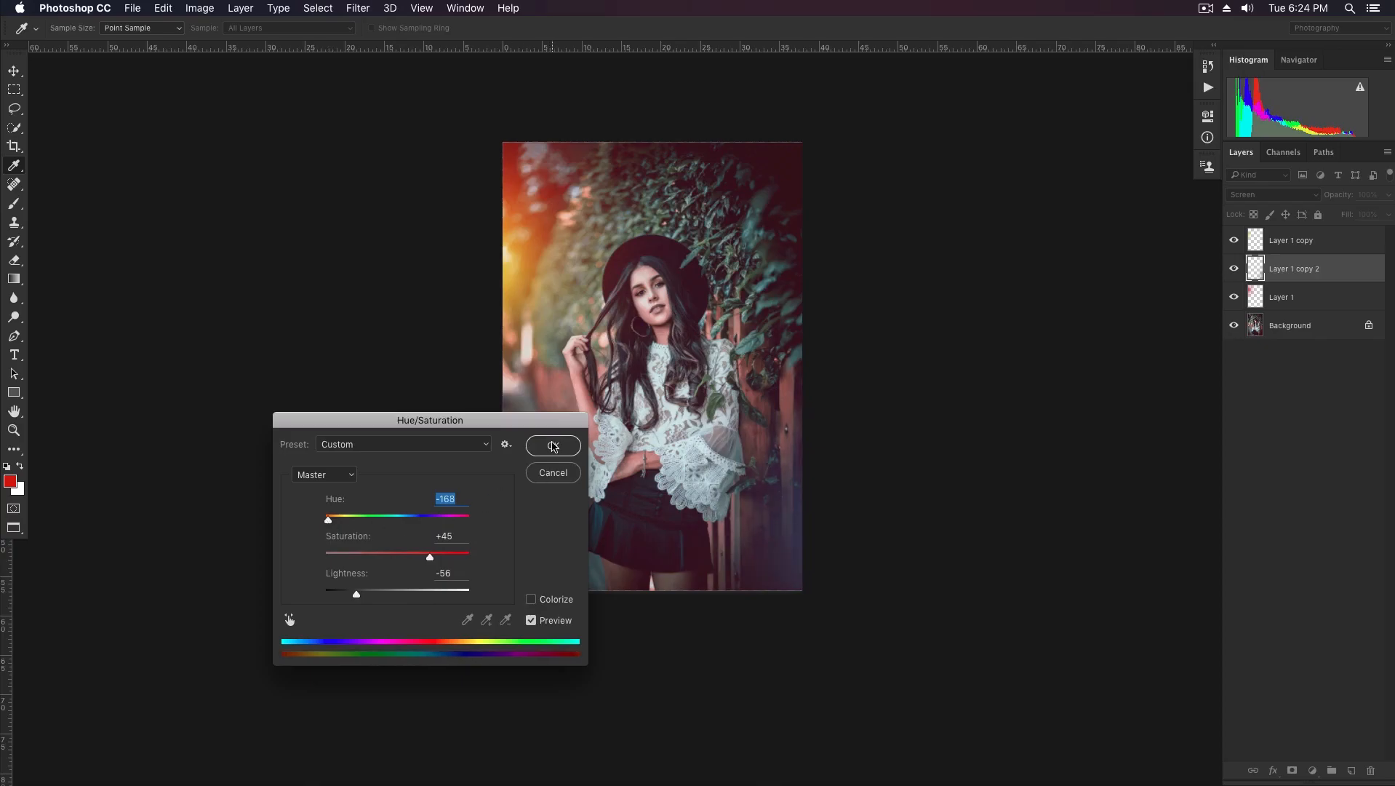
{"action": "left_click", "coordinate": [553, 446]}
{"action": "key", "text": "v"}
{"action": "scroll", "coordinate": [713, 238], "scroll_direction": "up", "scroll_amount": 4}
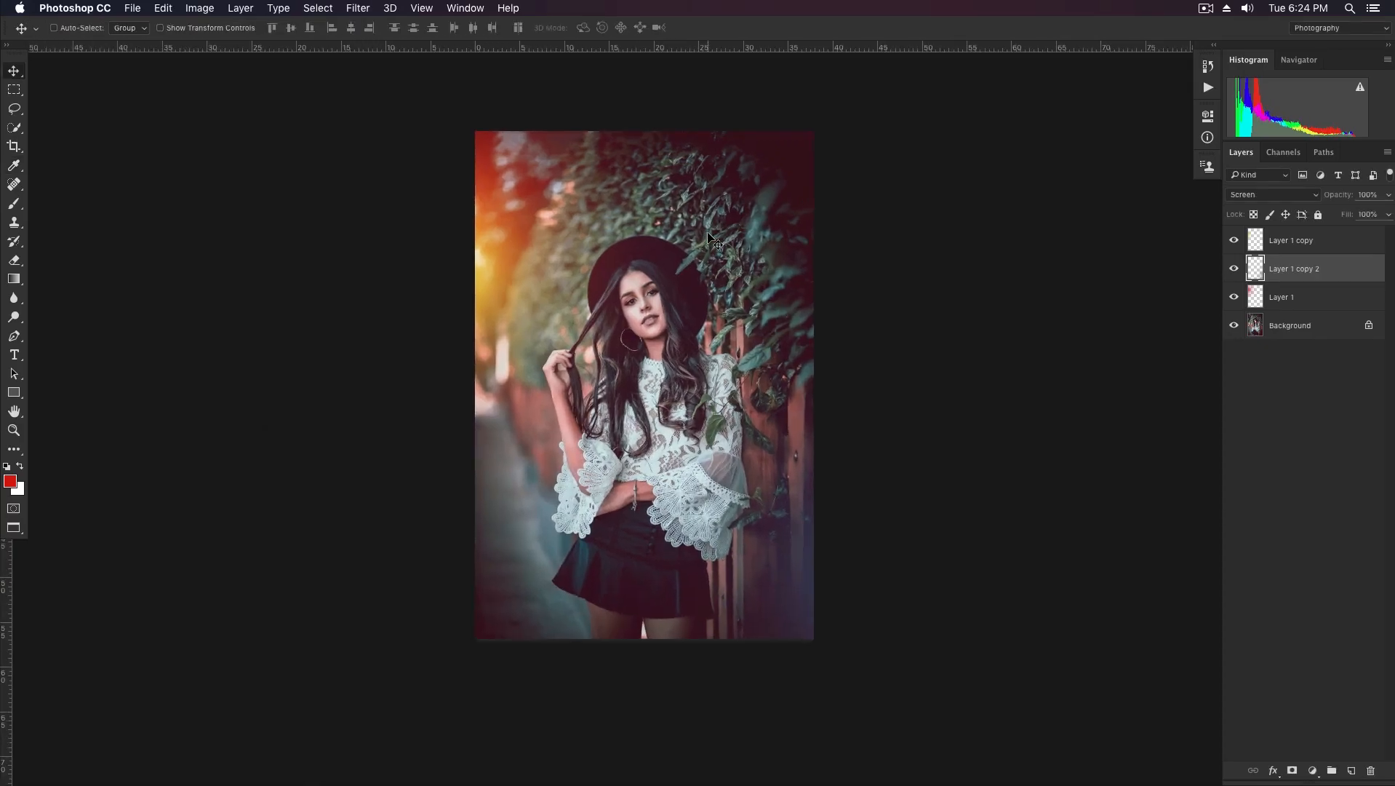